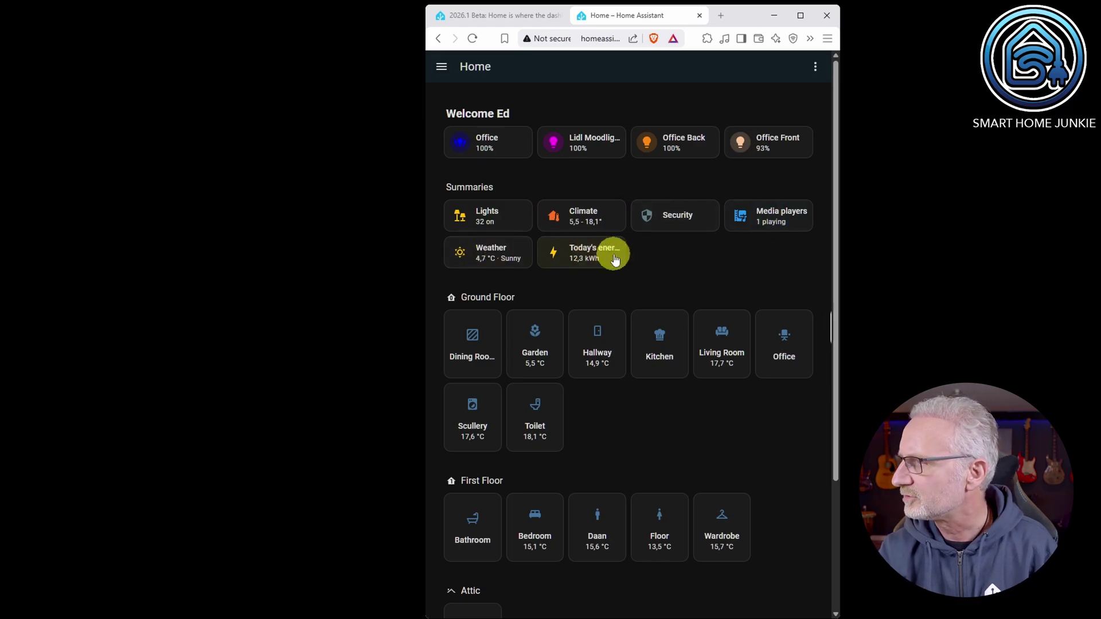
Browse the Lights summary page, then return to the Home dashboard.
{"action": "left_click", "coordinate": [489, 217]}
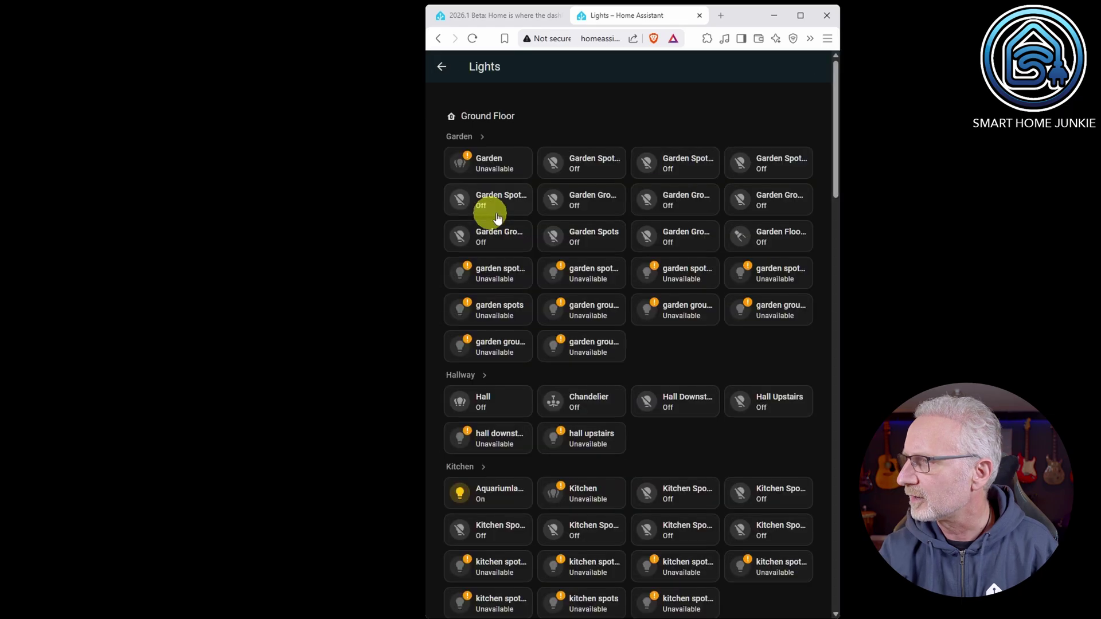
{"action": "scroll", "coordinate": [837, 175], "scroll_direction": "down", "scroll_amount": 4}
{"action": "scroll", "coordinate": [822, 177], "scroll_direction": "up", "scroll_amount": 4}
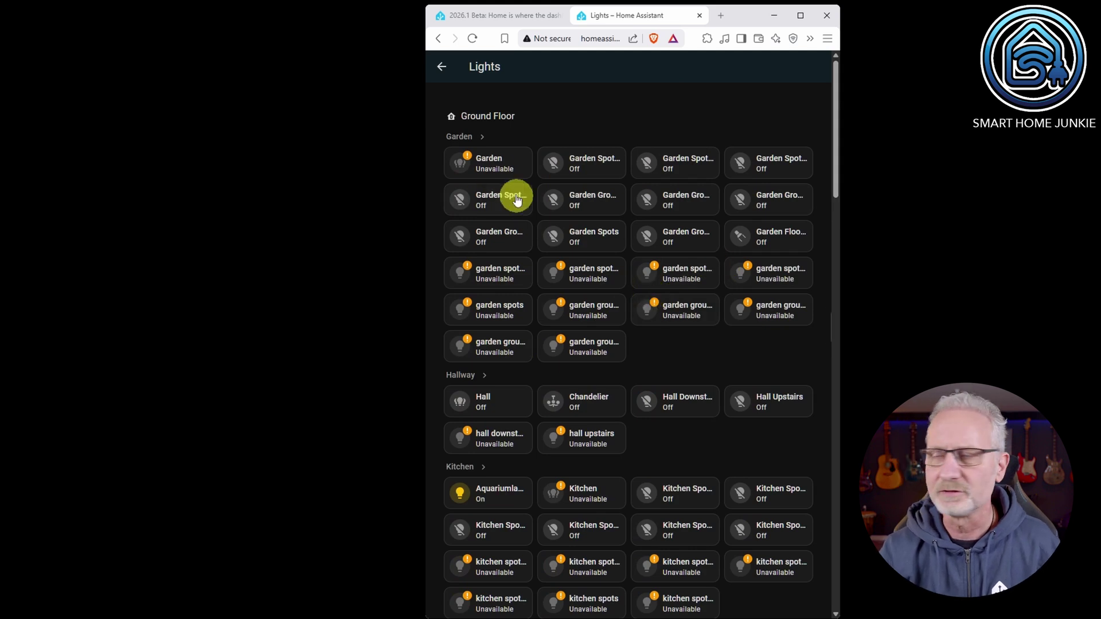
{"action": "left_click", "coordinate": [441, 68]}
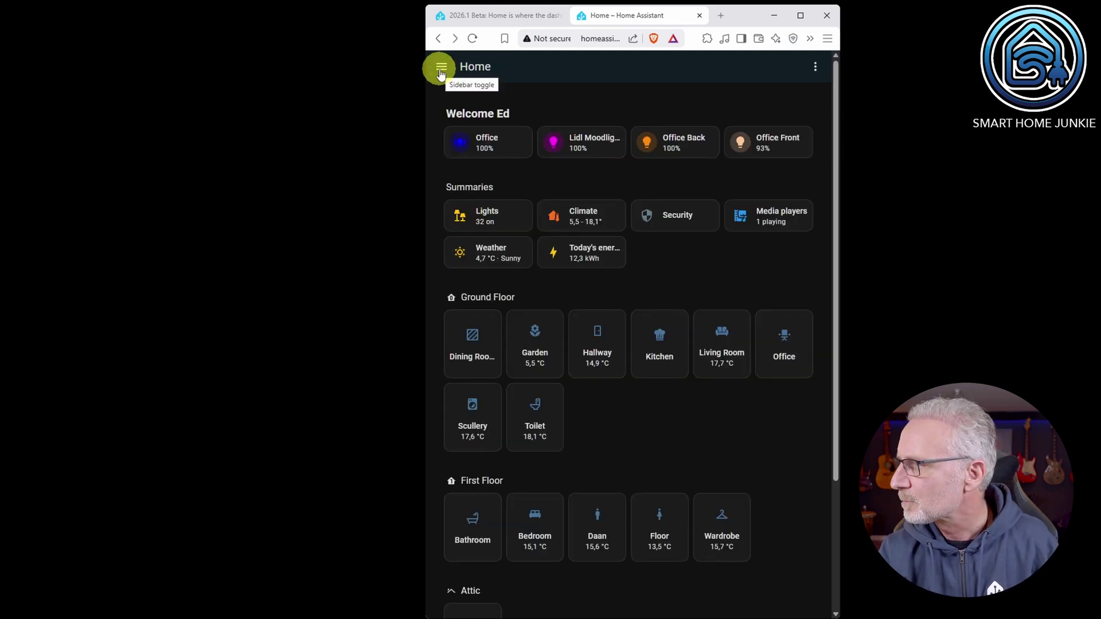
View the Climate summary page, then check and close the Weather card's forecast details.
{"action": "left_click", "coordinate": [594, 216]}
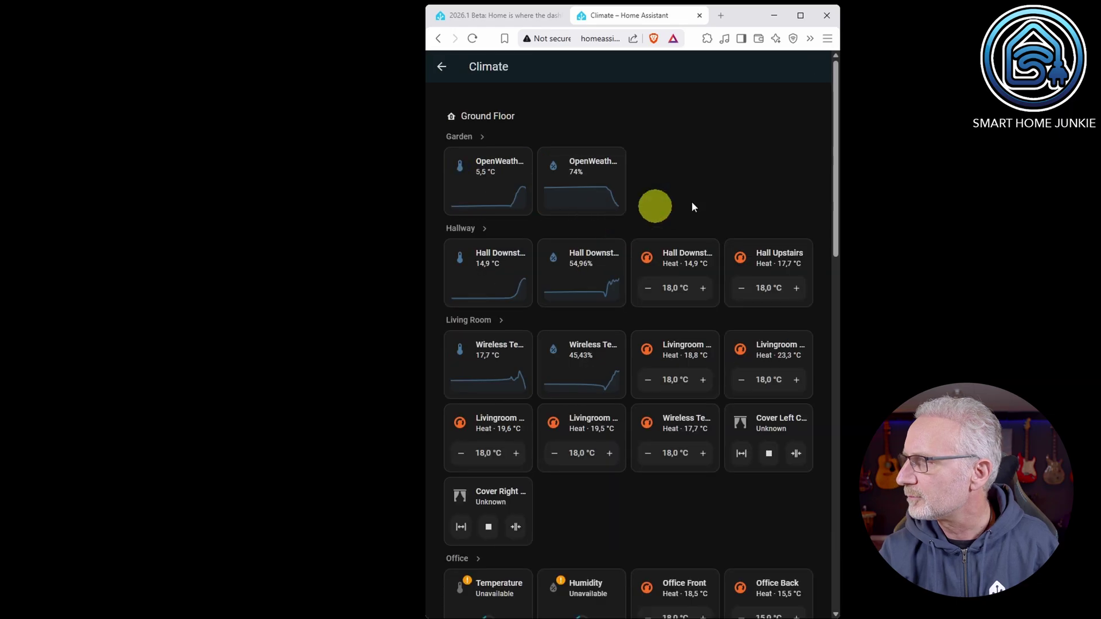
{"action": "left_click_drag", "start_coordinate": [834, 181], "coordinate": [527, 84]}
{"action": "left_click", "coordinate": [444, 68]}
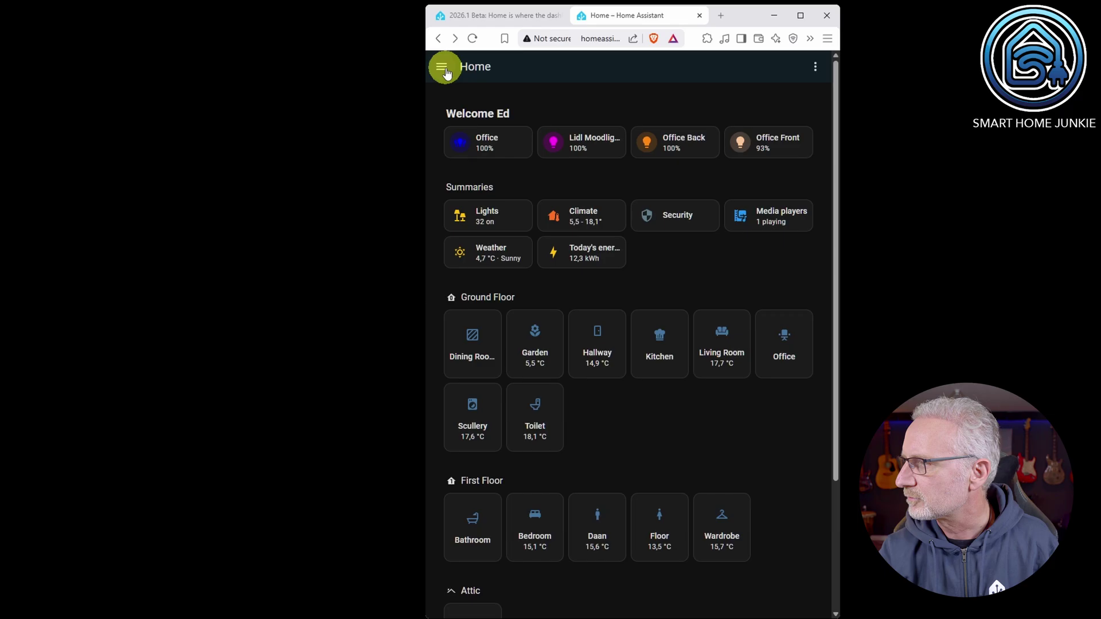
{"action": "left_click", "coordinate": [501, 262]}
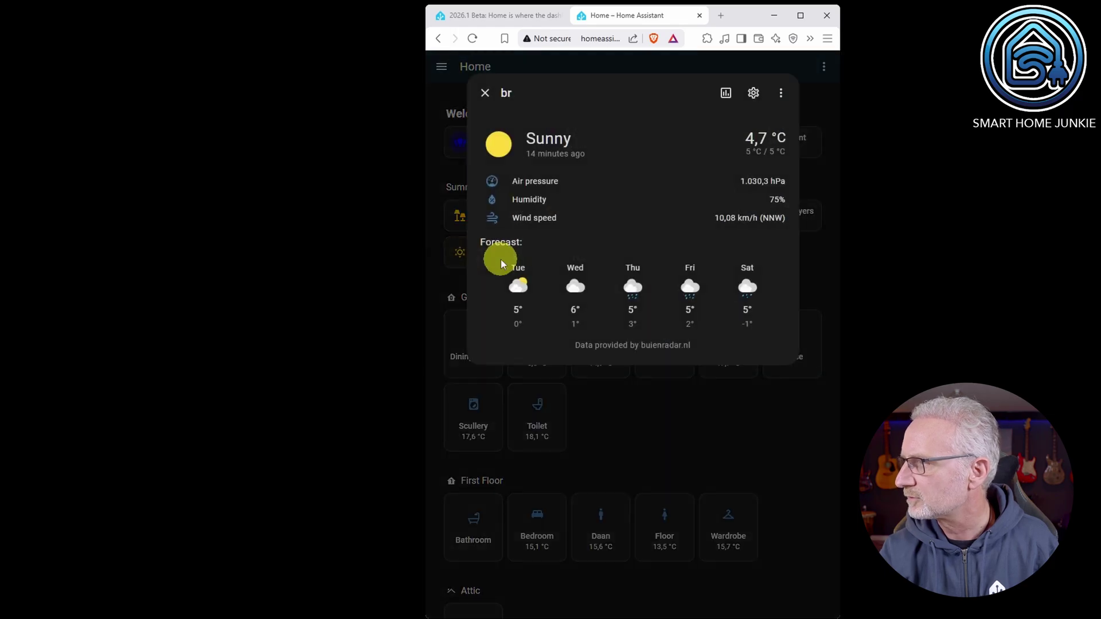
{"action": "left_click", "coordinate": [485, 94]}
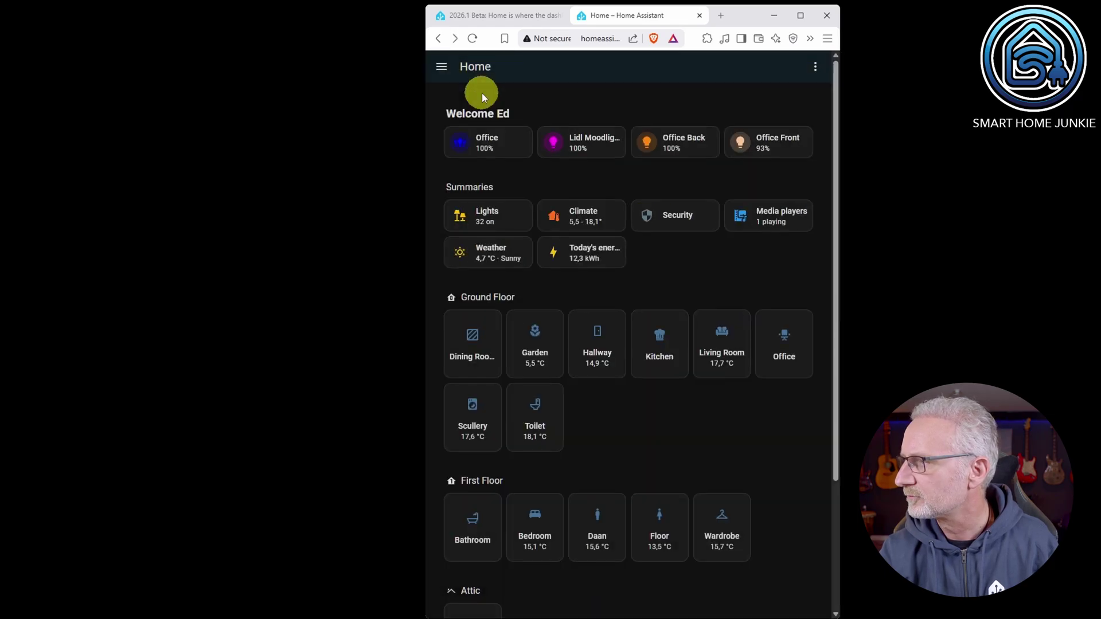
Maximize the browser and browse the Devices overview grouped by area and integration.
{"action": "left_click", "coordinate": [800, 17]}
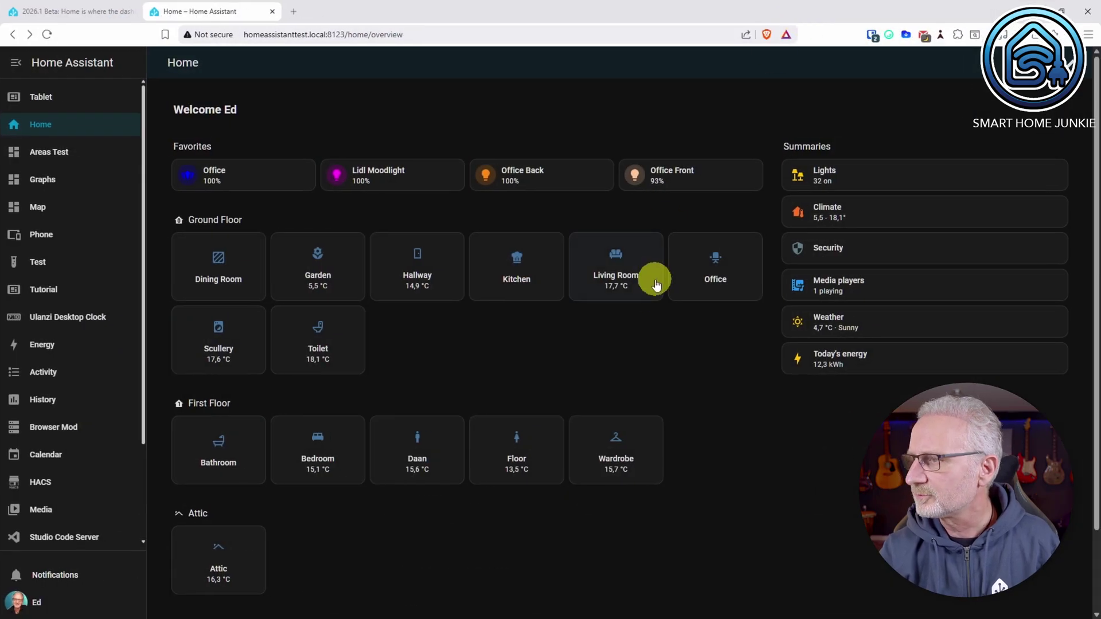
{"action": "scroll", "coordinate": [629, 370], "scroll_direction": "down", "scroll_amount": 2}
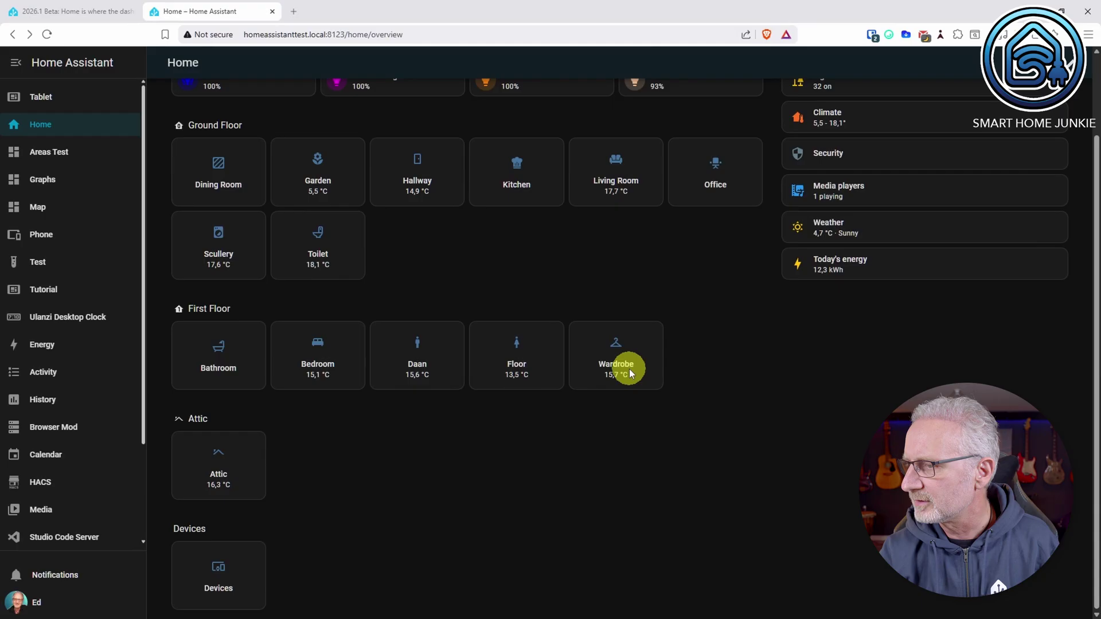
{"action": "left_click", "coordinate": [223, 577]}
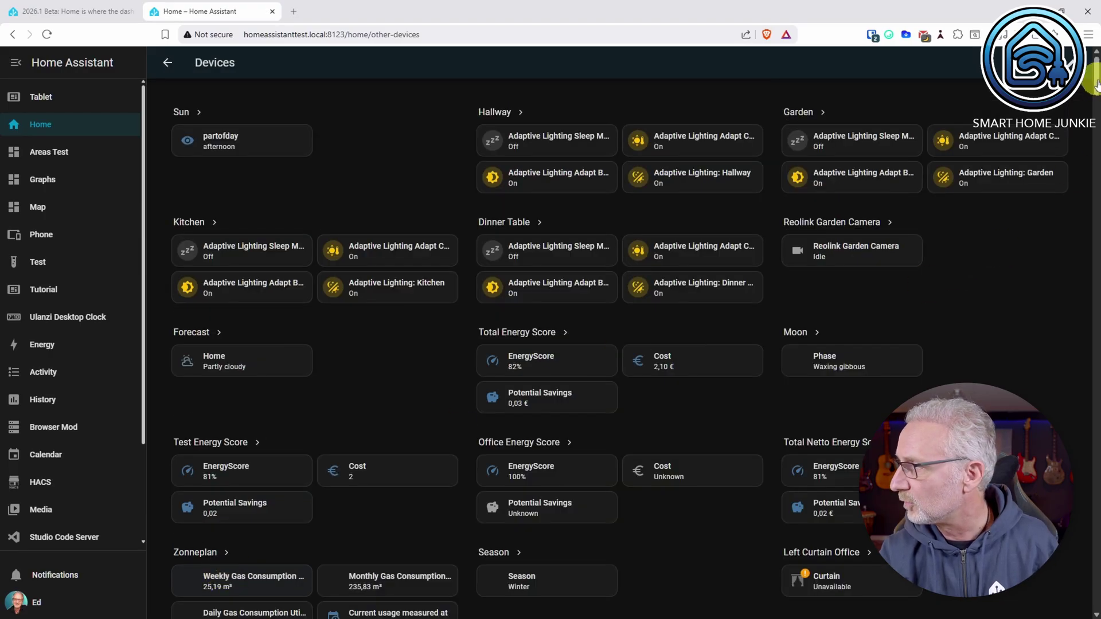
{"action": "scroll", "coordinate": [1096, 104], "scroll_direction": "down", "scroll_amount": 5}
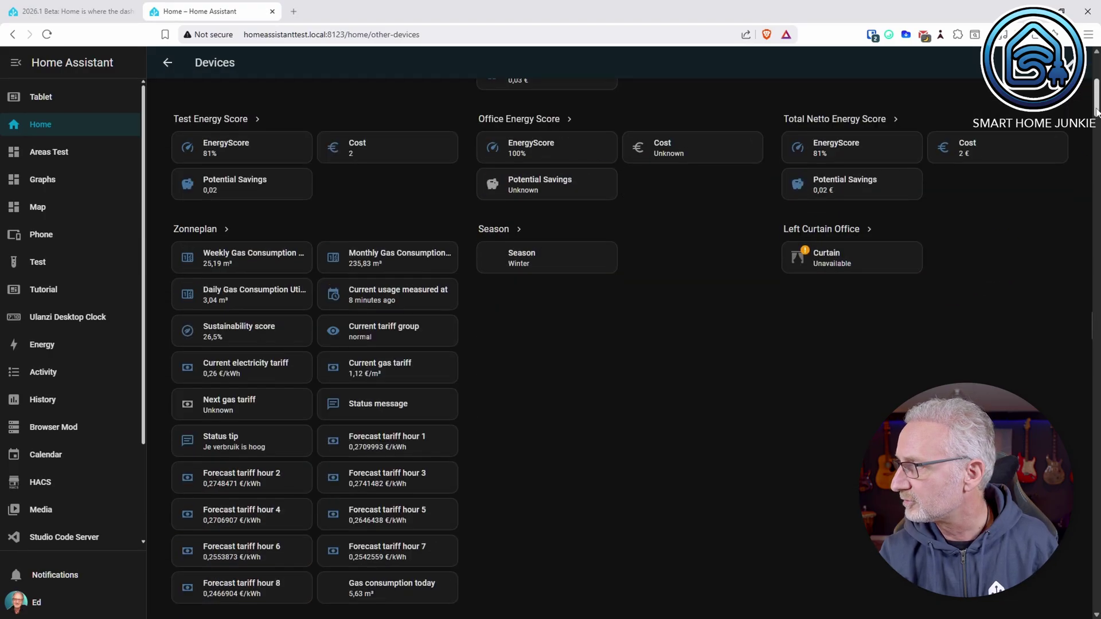
{"action": "left_click", "coordinate": [1096, 166]}
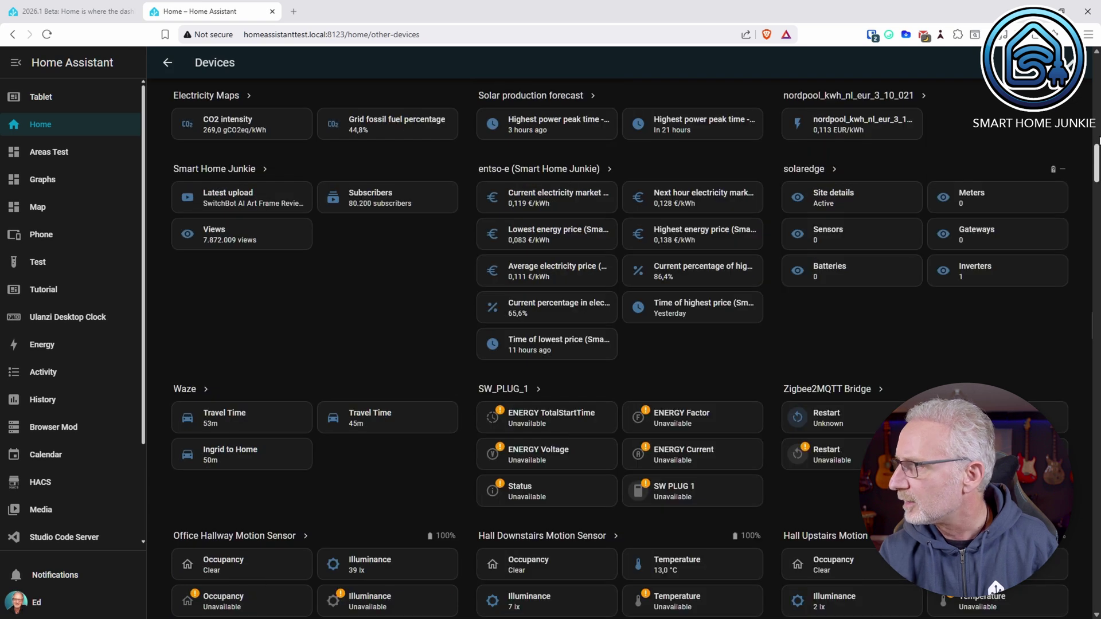
{"action": "left_click_drag", "start_coordinate": [1099, 140], "coordinate": [1096, 75]}
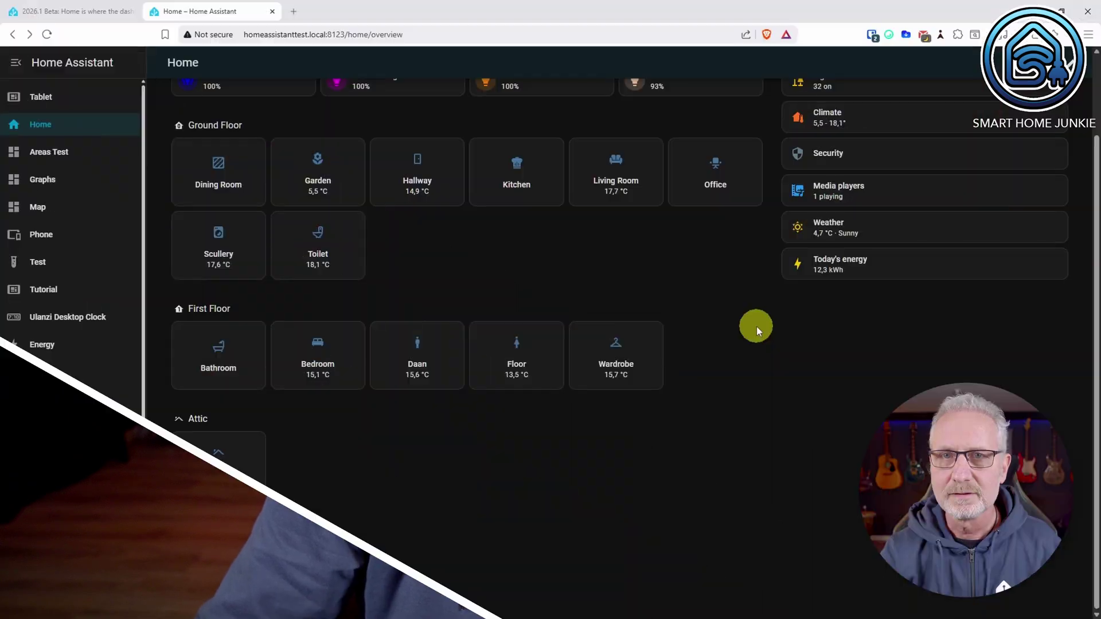
Review the Labs preview features under Settings > System, then return to main Settings.
{"action": "scroll", "coordinate": [83, 463], "scroll_direction": "down", "scroll_amount": 2}
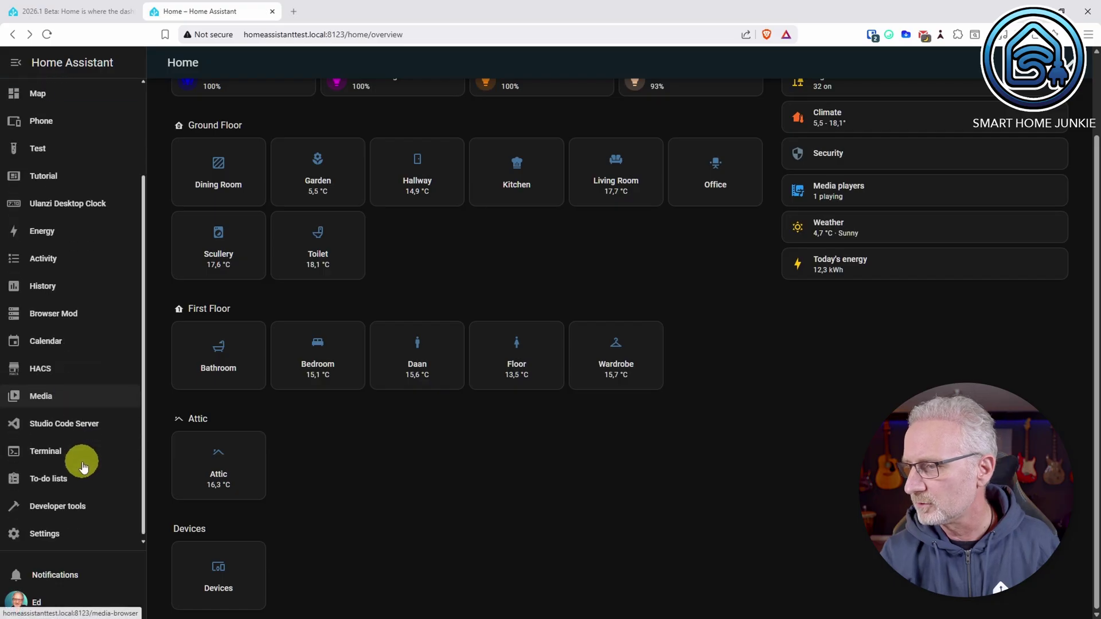
{"action": "left_click", "coordinate": [46, 532]}
{"action": "scroll", "coordinate": [634, 505], "scroll_direction": "down", "scroll_amount": 3}
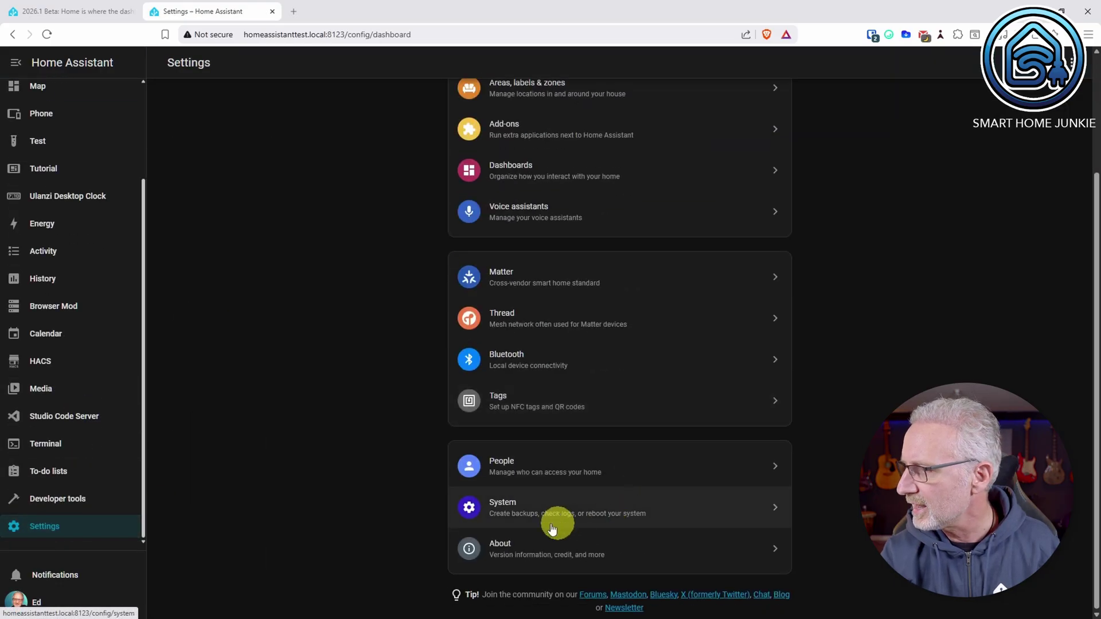
{"action": "left_click", "coordinate": [519, 512]}
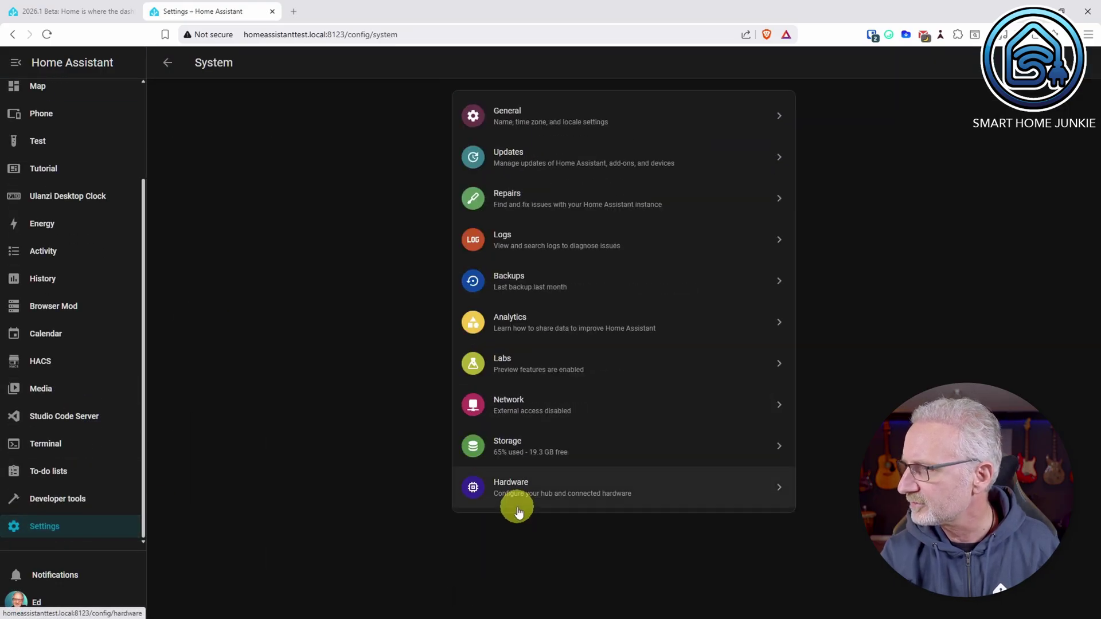
{"action": "left_click", "coordinate": [528, 373]}
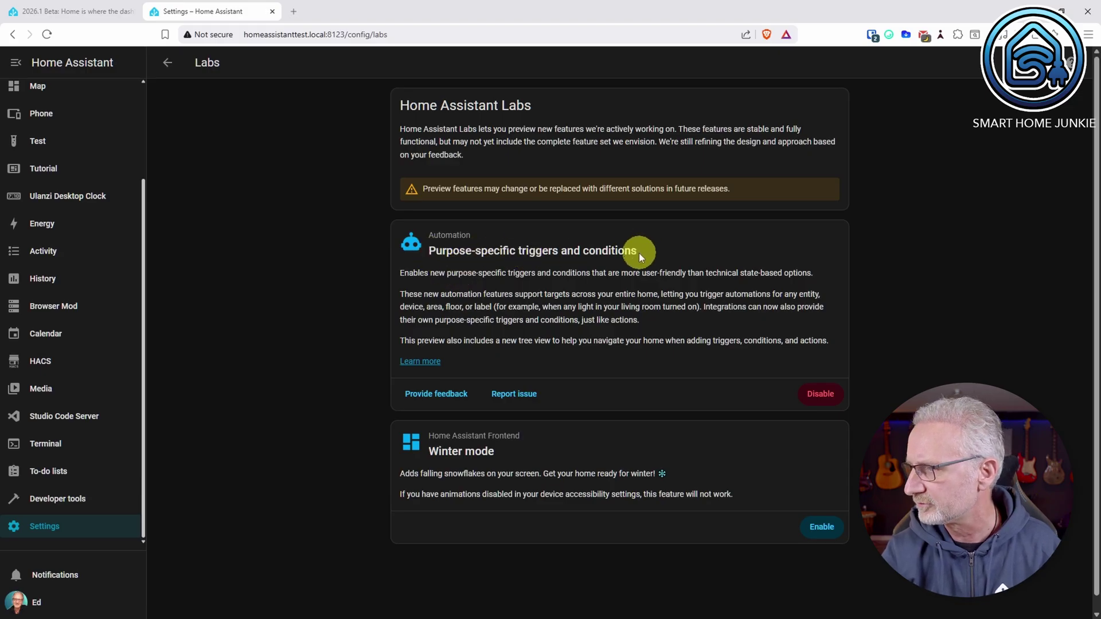
{"action": "scroll", "coordinate": [103, 428], "scroll_direction": "down", "scroll_amount": 1}
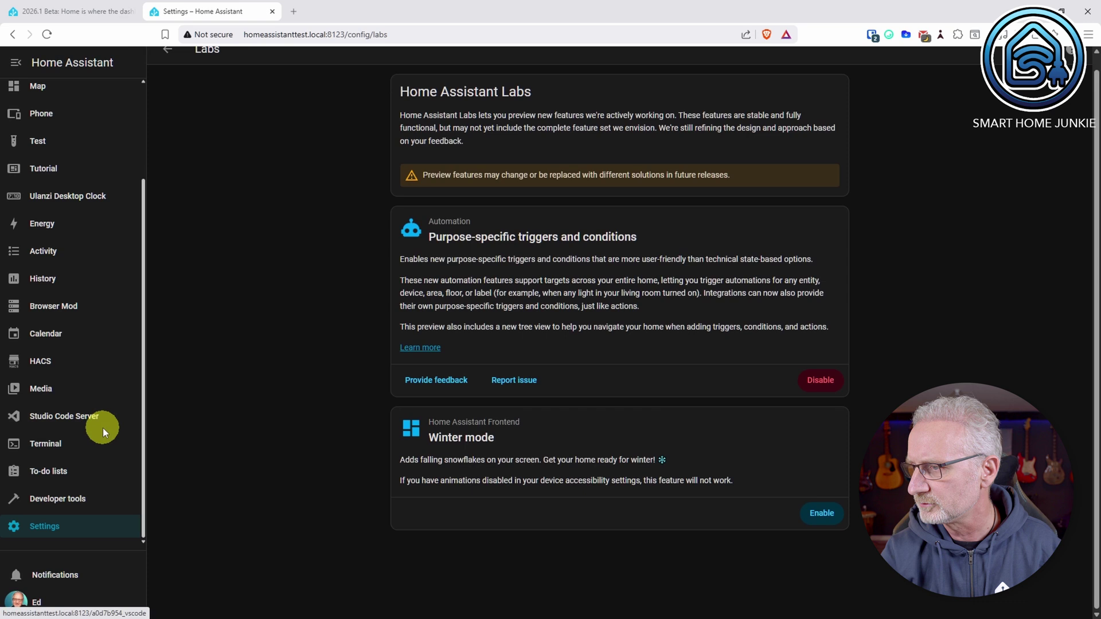
{"action": "left_click", "coordinate": [79, 526]}
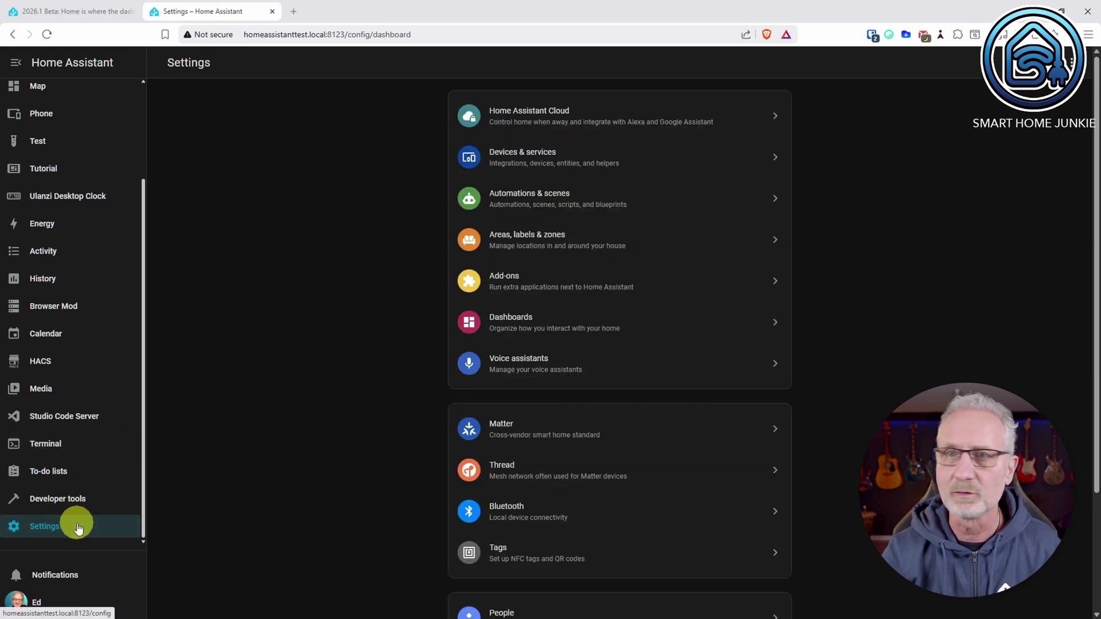
Create a blank new automation with a Button pressed trigger found by searching 'button'.
{"action": "left_click", "coordinate": [541, 202]}
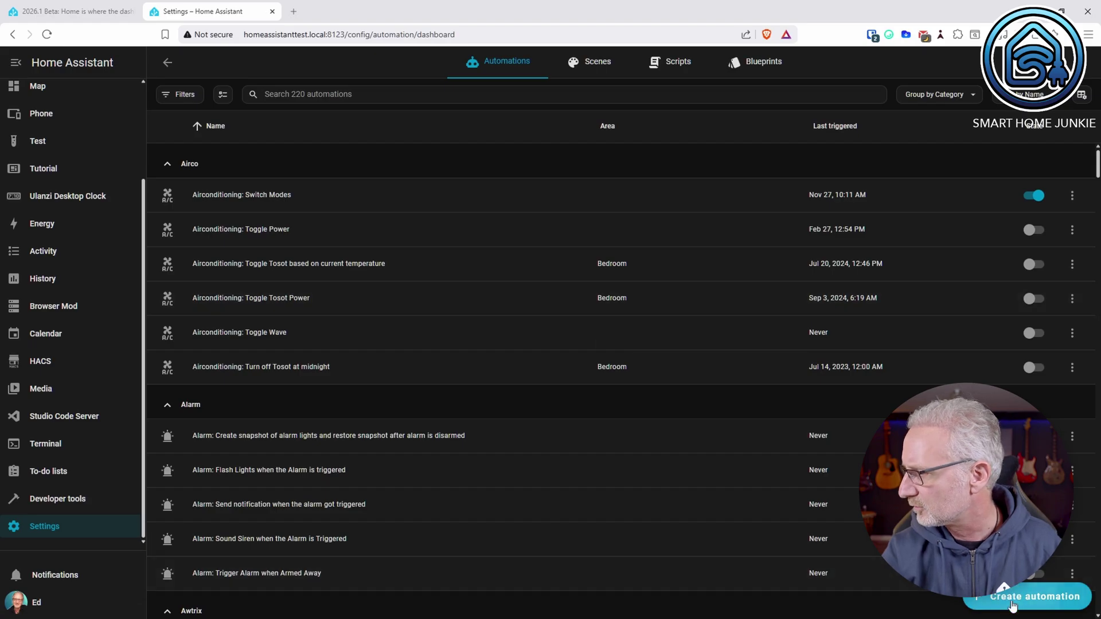
{"action": "left_click", "coordinate": [1012, 602]}
{"action": "left_click", "coordinate": [496, 233]}
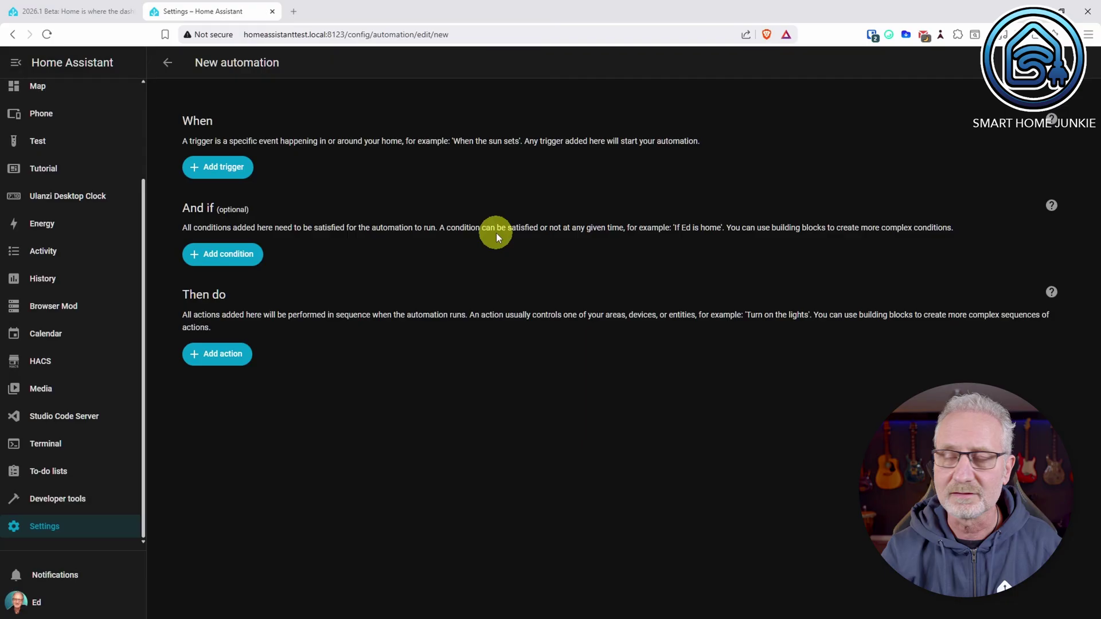
{"action": "left_click", "coordinate": [209, 171]}
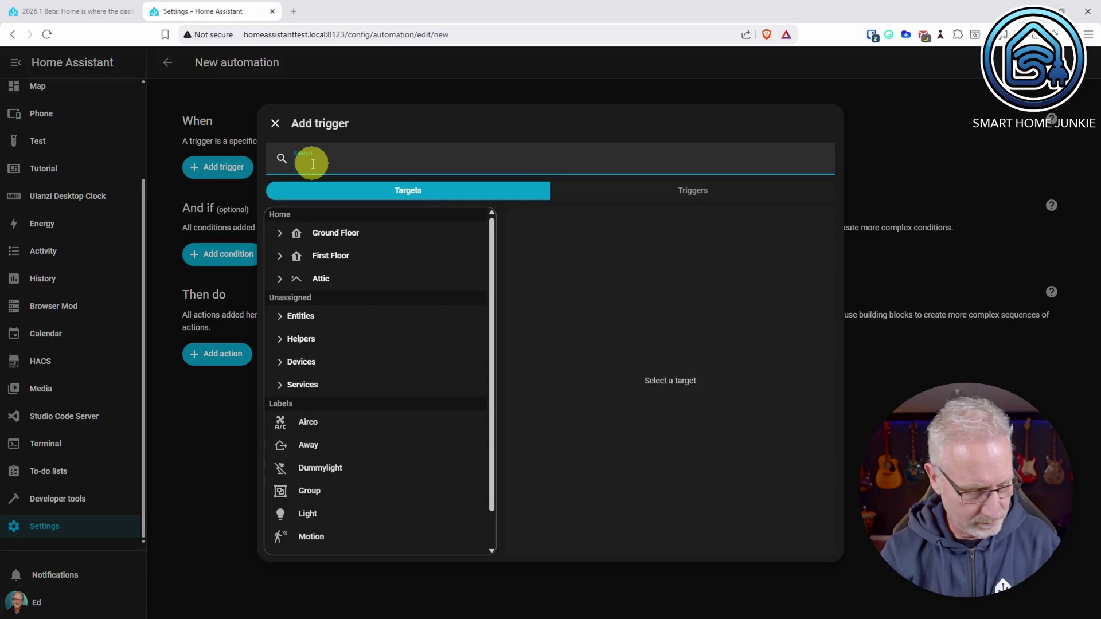
{"action": "type", "text": "button"}
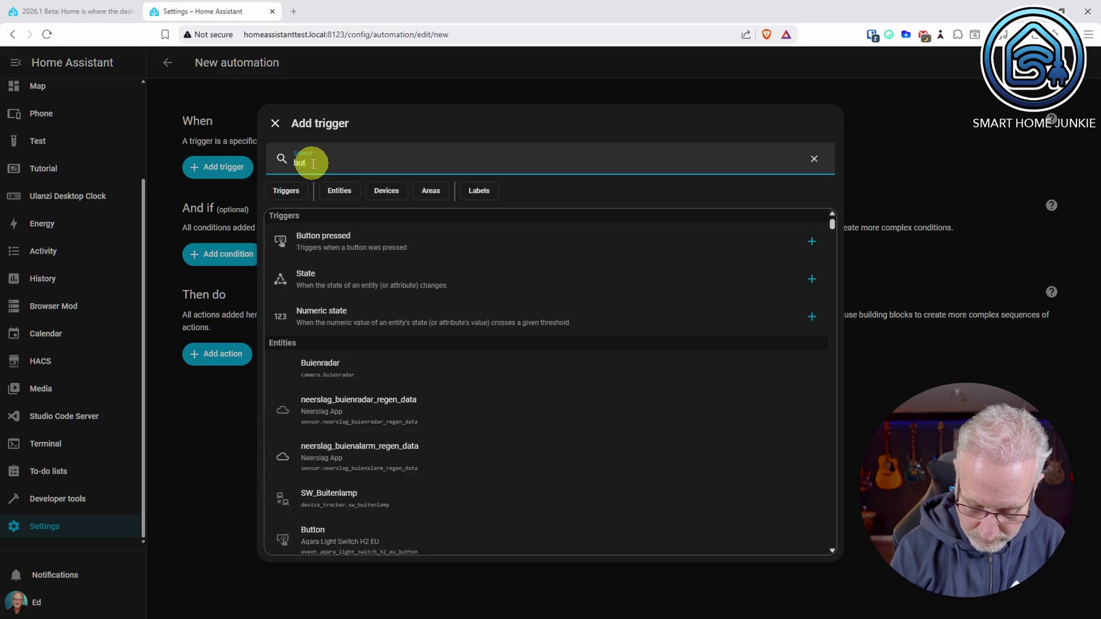
{"action": "left_click", "coordinate": [288, 191]}
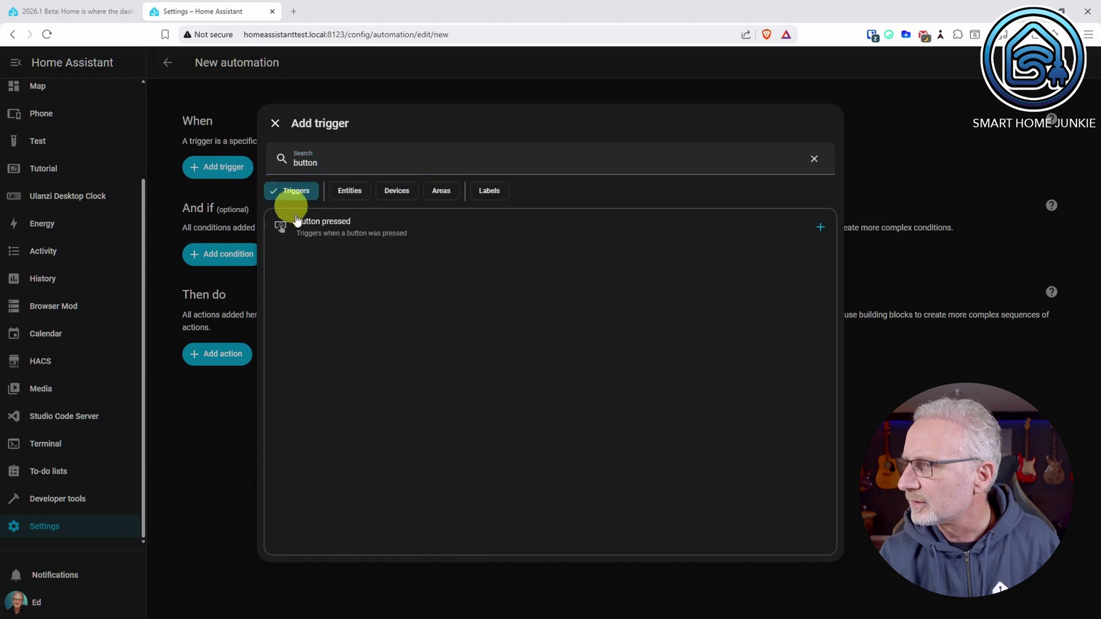
{"action": "left_click", "coordinate": [340, 233]}
Browse the trigger's target picker, then delete the Button pressed trigger.
{"action": "left_click", "coordinate": [898, 223]}
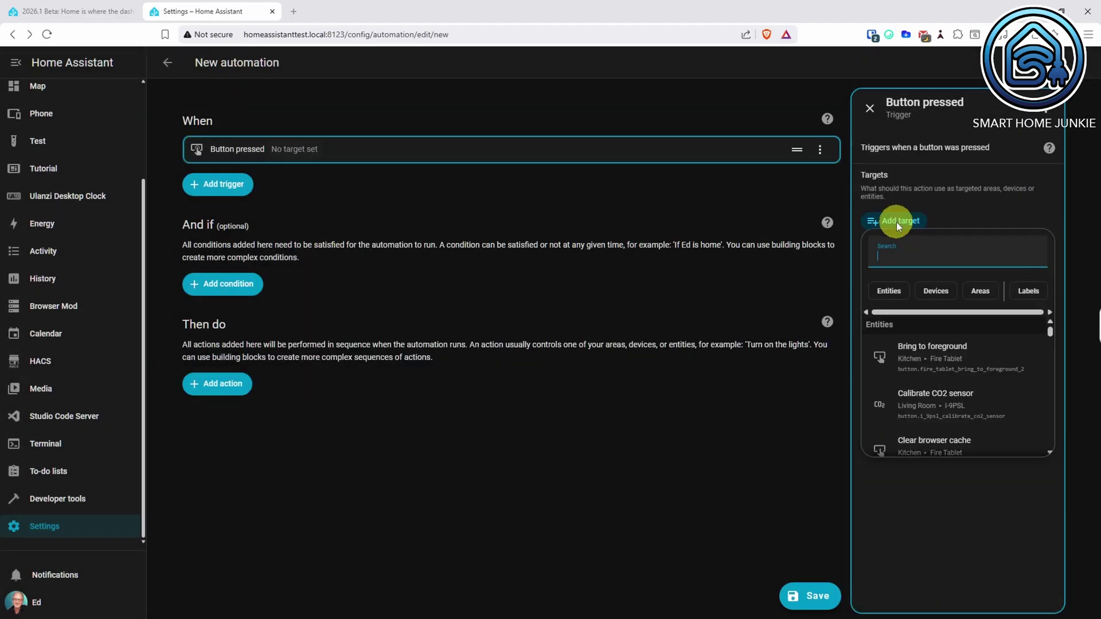
{"action": "scroll", "coordinate": [1051, 338], "scroll_direction": "down", "scroll_amount": 5}
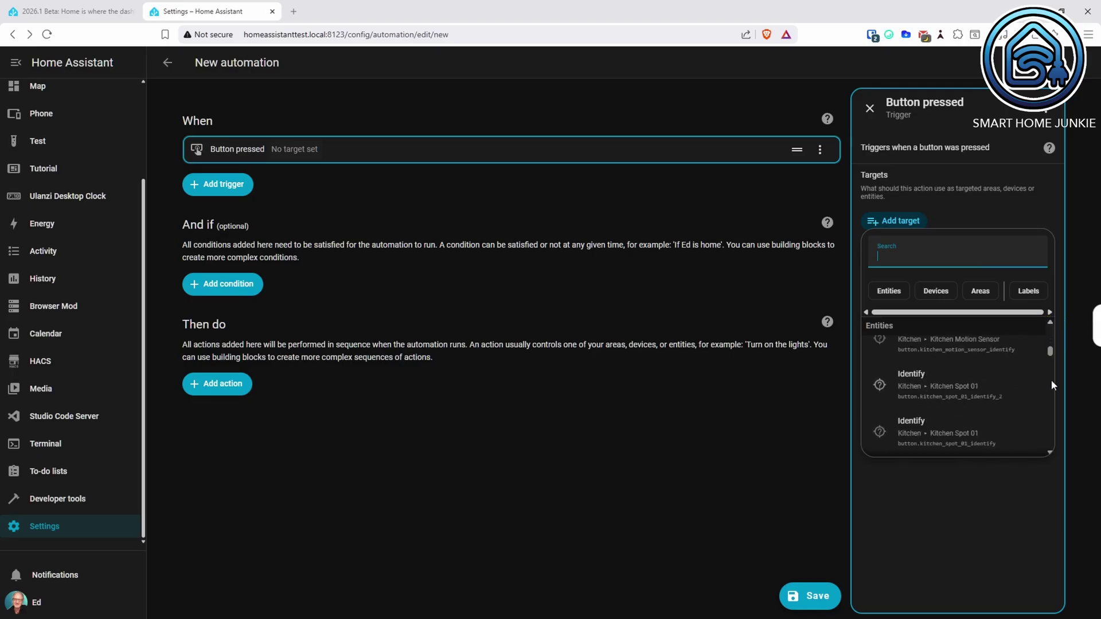
{"action": "scroll", "coordinate": [1051, 383], "scroll_direction": "down", "scroll_amount": 10}
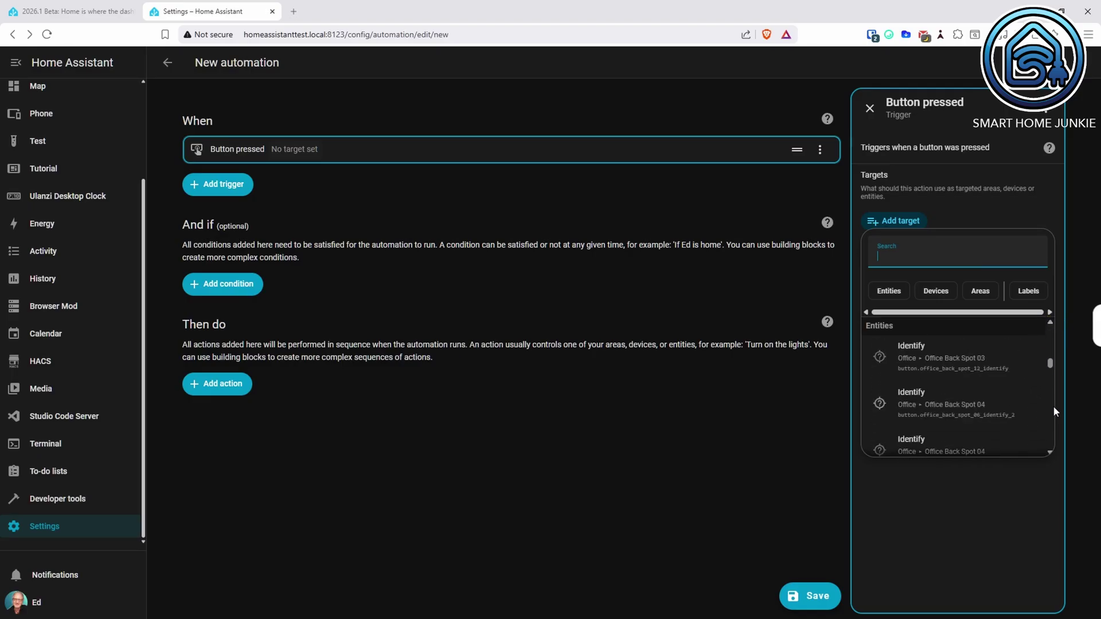
{"action": "left_click", "coordinate": [870, 110]}
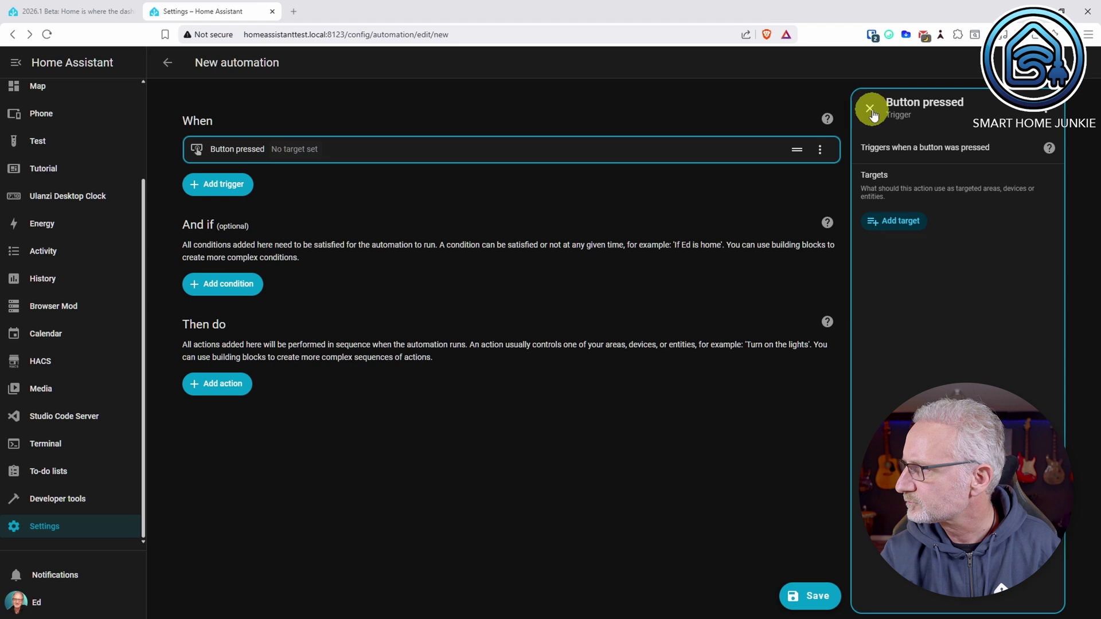
{"action": "left_click", "coordinate": [820, 149]}
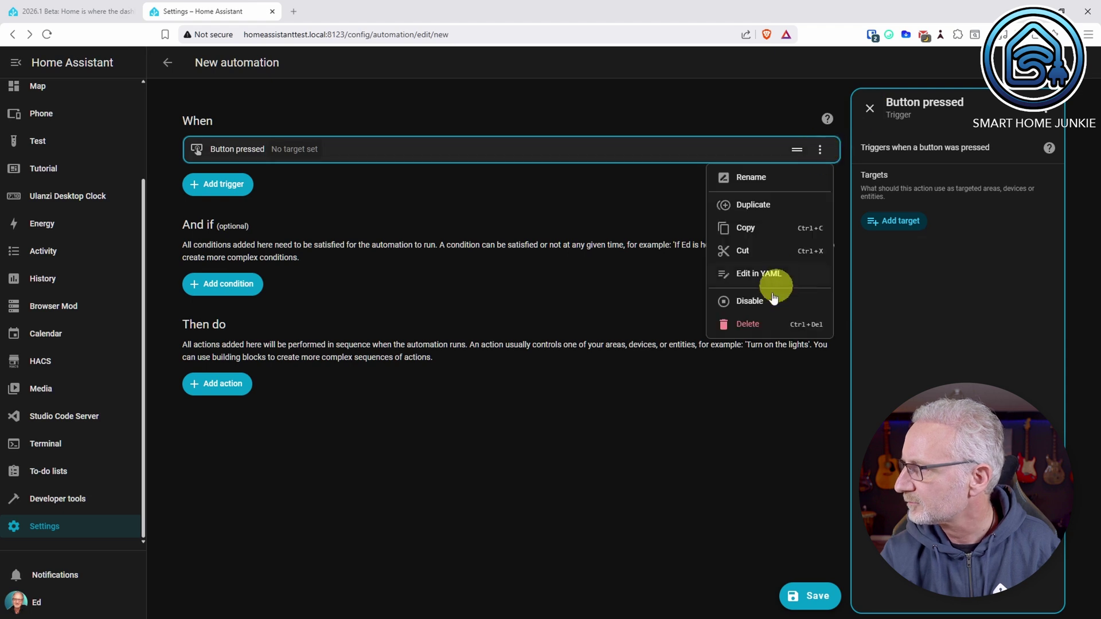
{"action": "left_click", "coordinate": [745, 324]}
{"action": "left_click", "coordinate": [212, 171]}
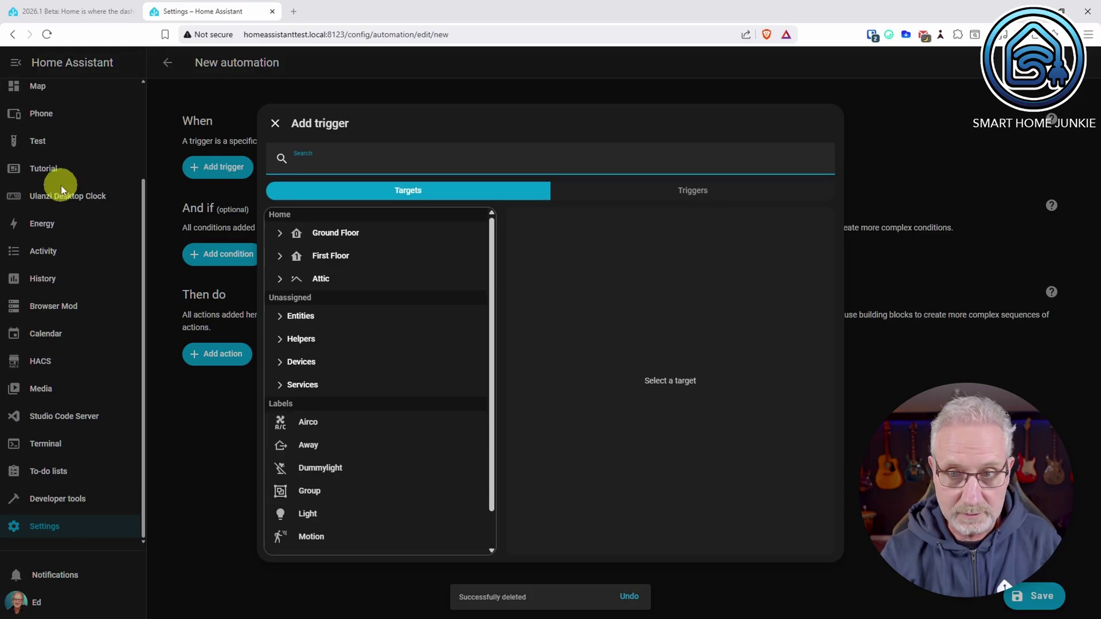
{"action": "type", "text": "c"}
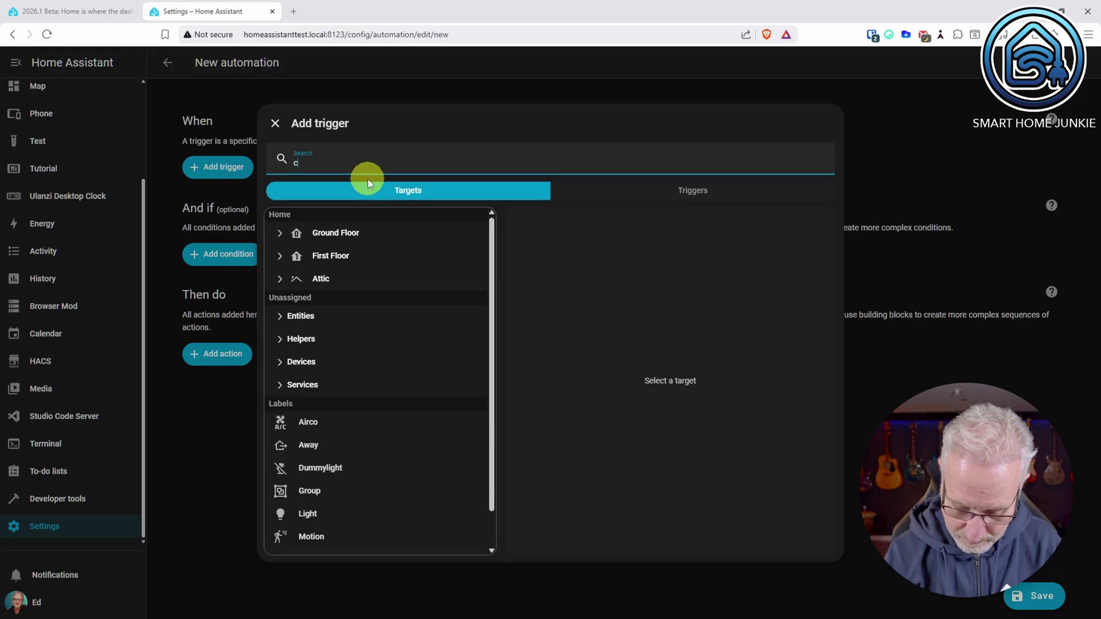
{"action": "type", "text": "limate"}
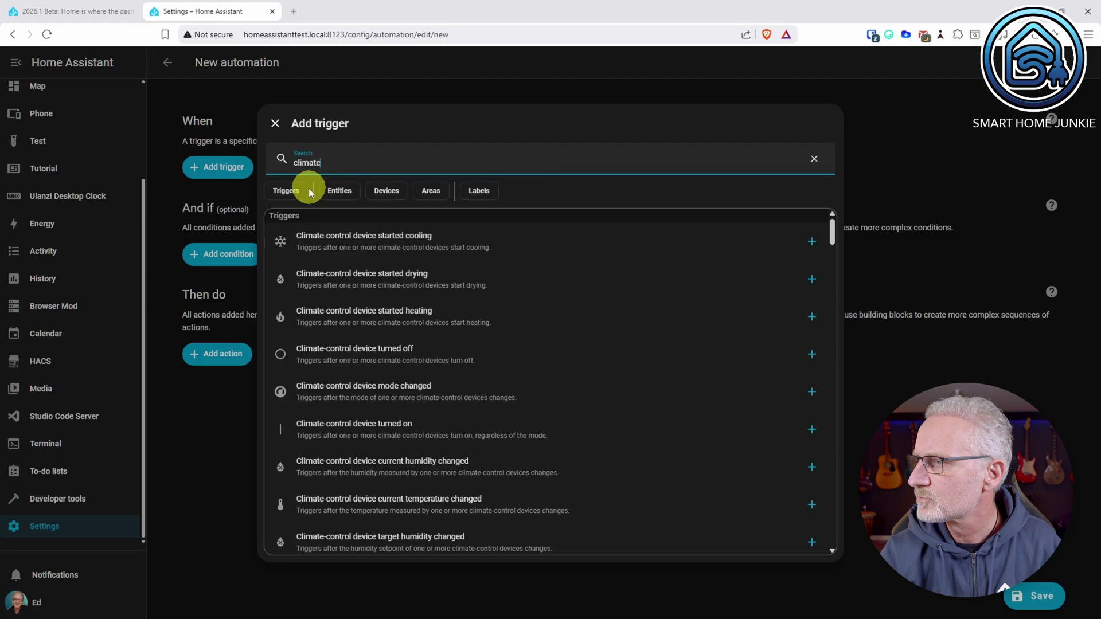
{"action": "left_click", "coordinate": [294, 194]}
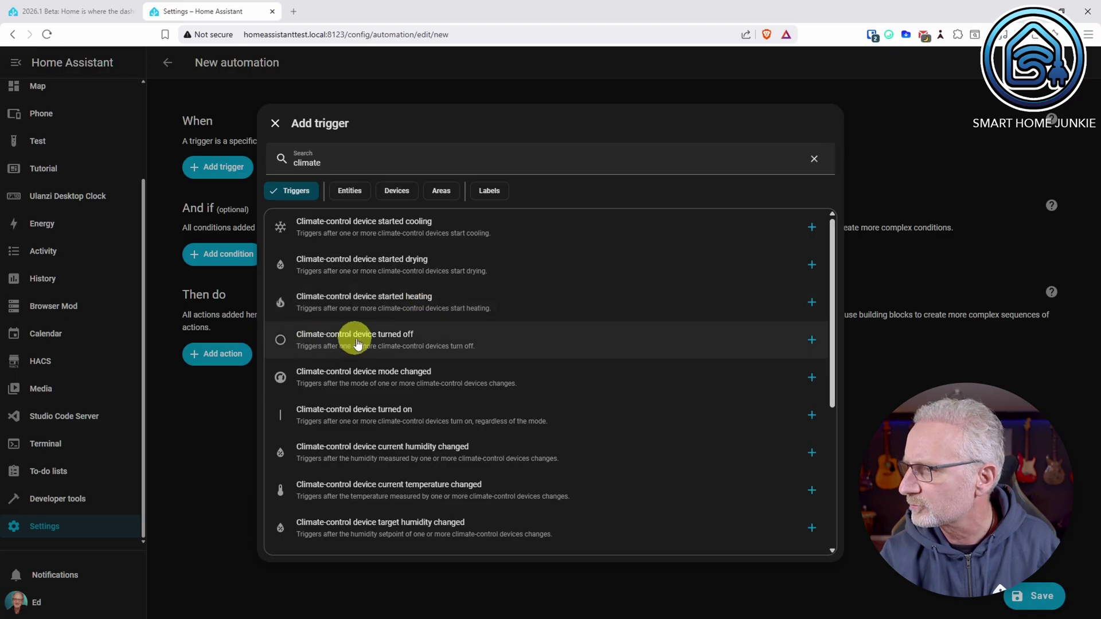
{"action": "left_click", "coordinate": [375, 336]}
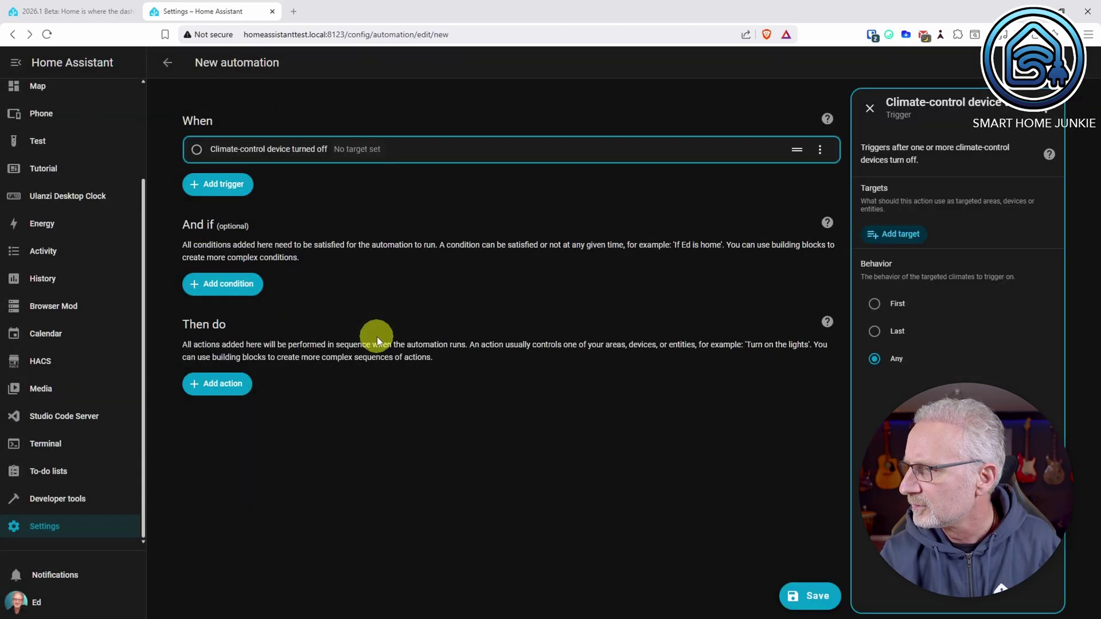
{"action": "left_click", "coordinate": [889, 235]}
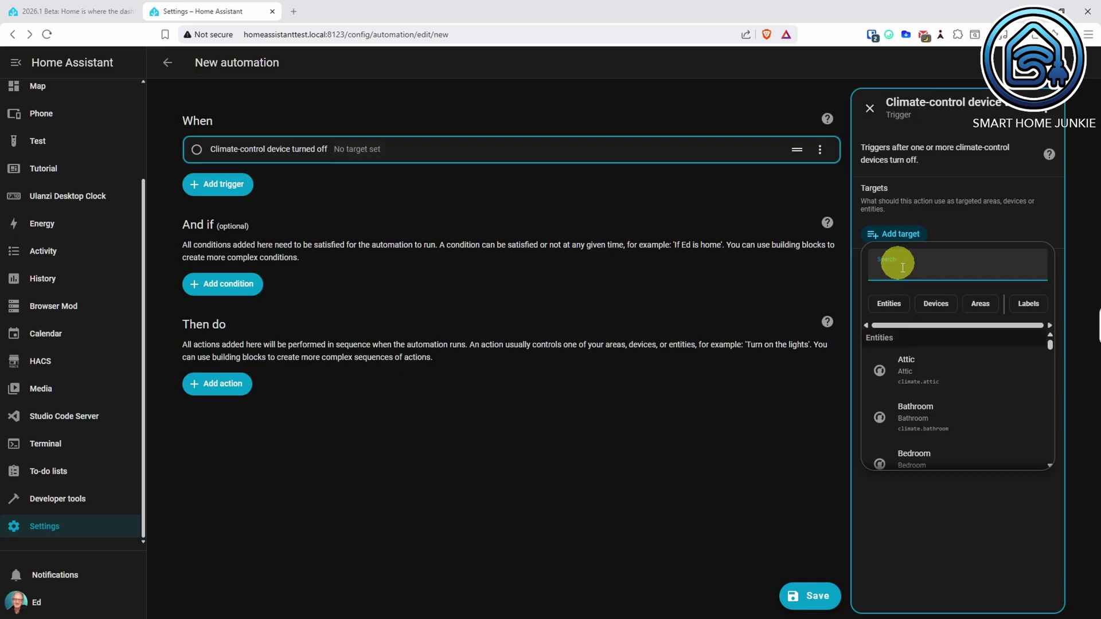
{"action": "mouse_move", "coordinate": [1051, 347]}
{"action": "left_mouse_down"}
{"action": "mouse_move", "coordinate": [1050, 364]}
{"action": "mouse_move", "coordinate": [1051, 351]}
{"action": "left_mouse_up"}
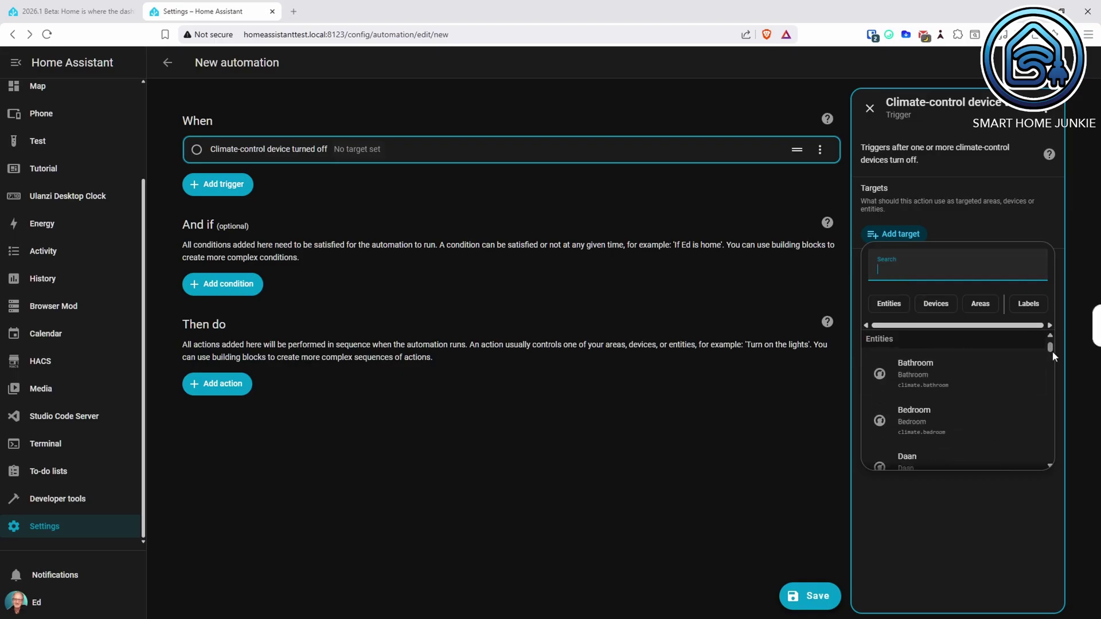
{"action": "left_click", "coordinate": [869, 112]}
{"action": "left_click", "coordinate": [819, 149]}
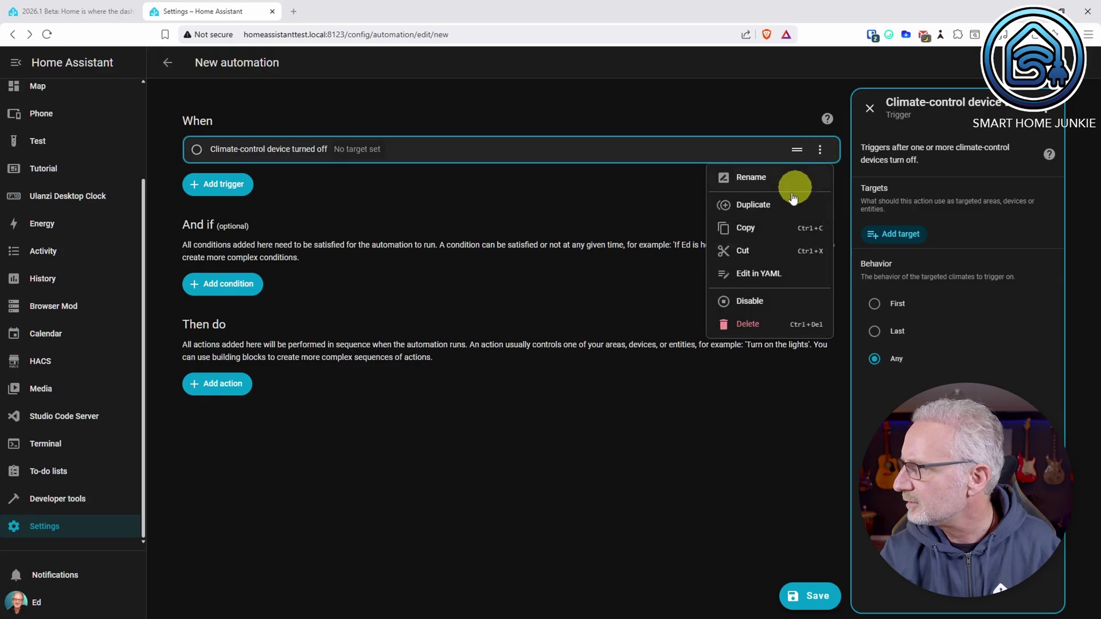
{"action": "left_click", "coordinate": [748, 324]}
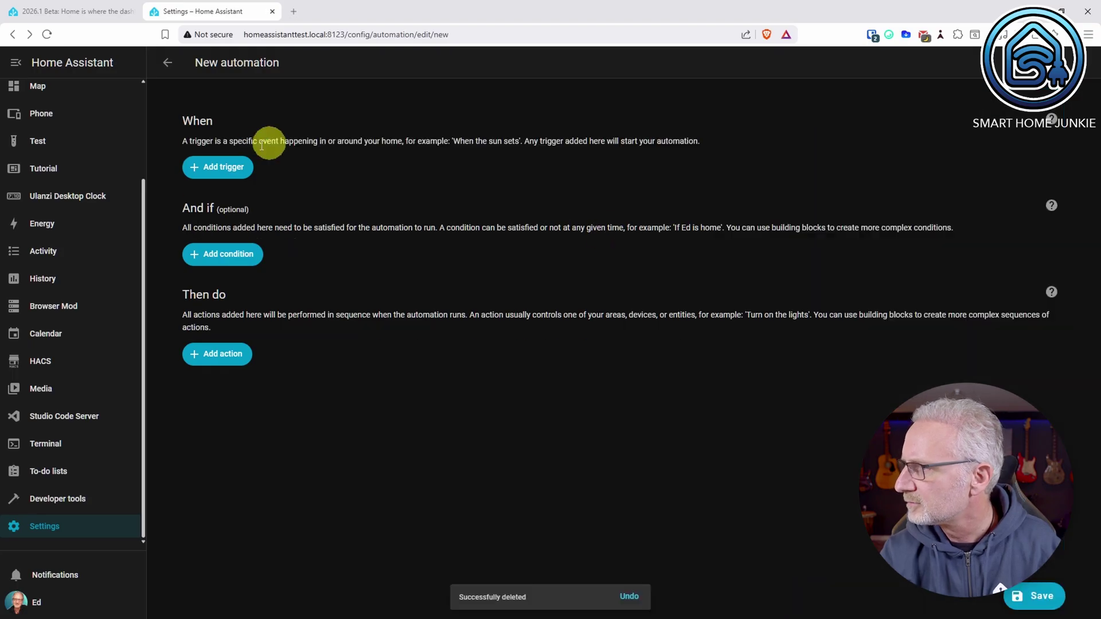
{"action": "left_click", "coordinate": [220, 167]}
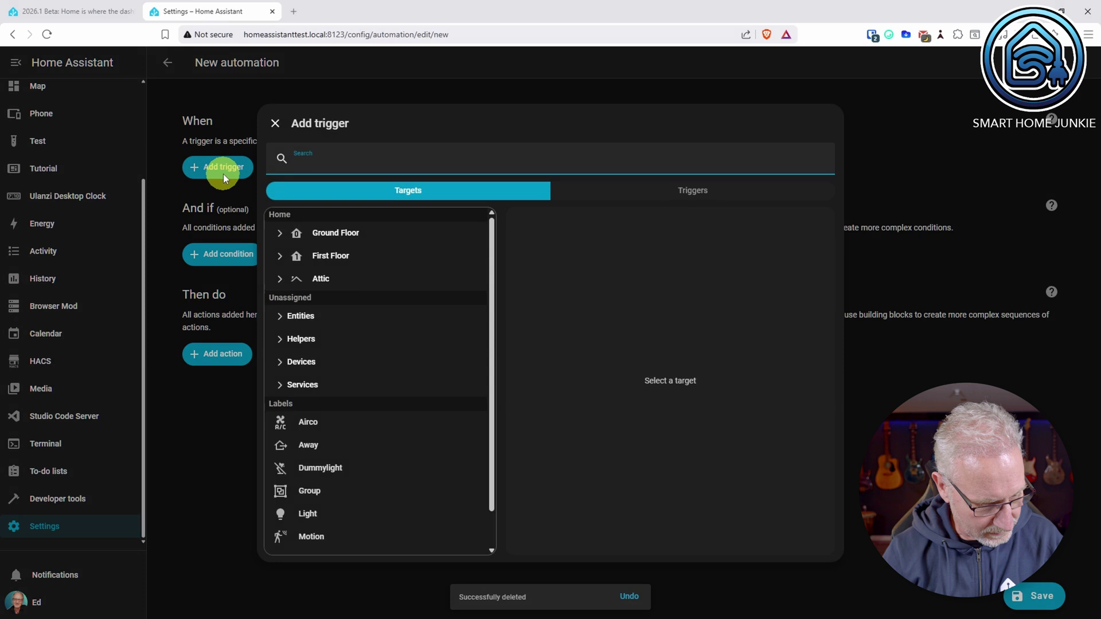
{"action": "type", "text": "devic"}
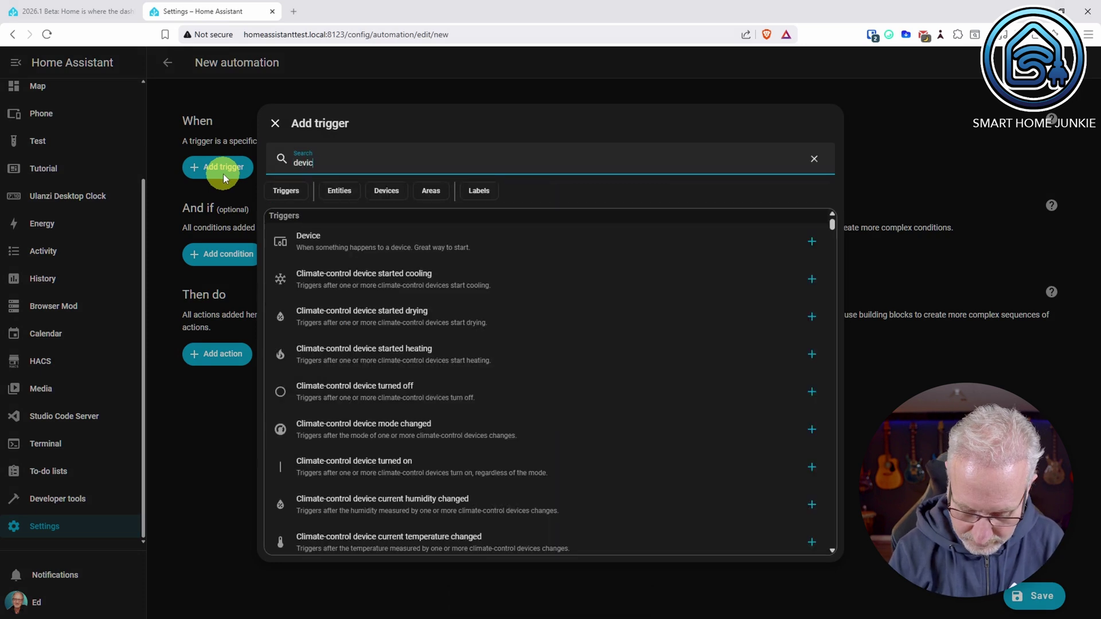
{"action": "type", "text": "e tracker"}
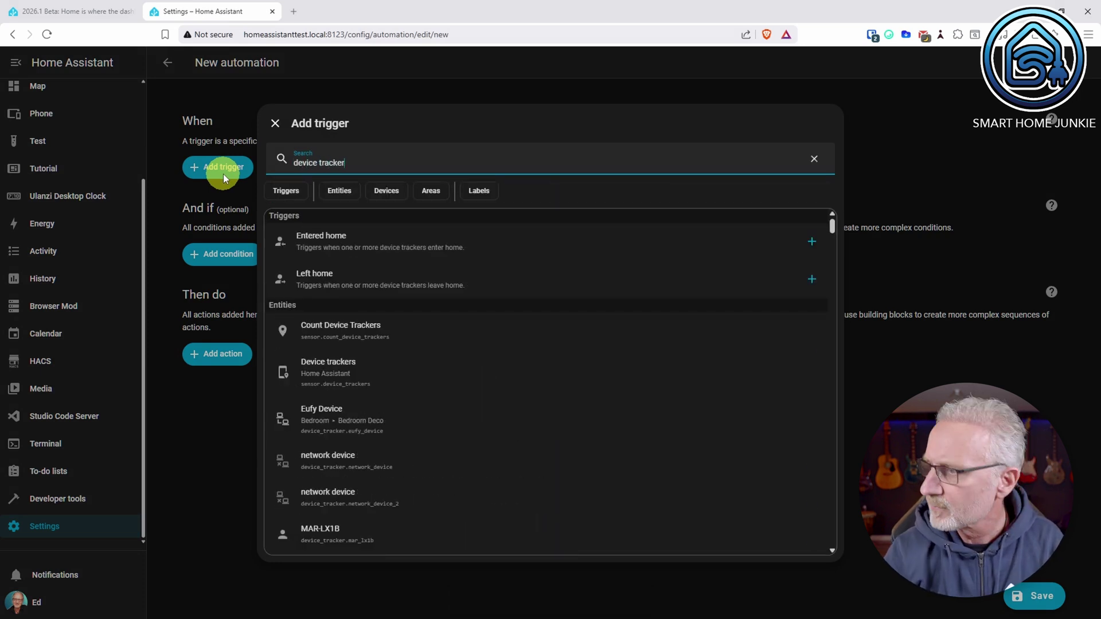
{"action": "left_click", "coordinate": [296, 194]}
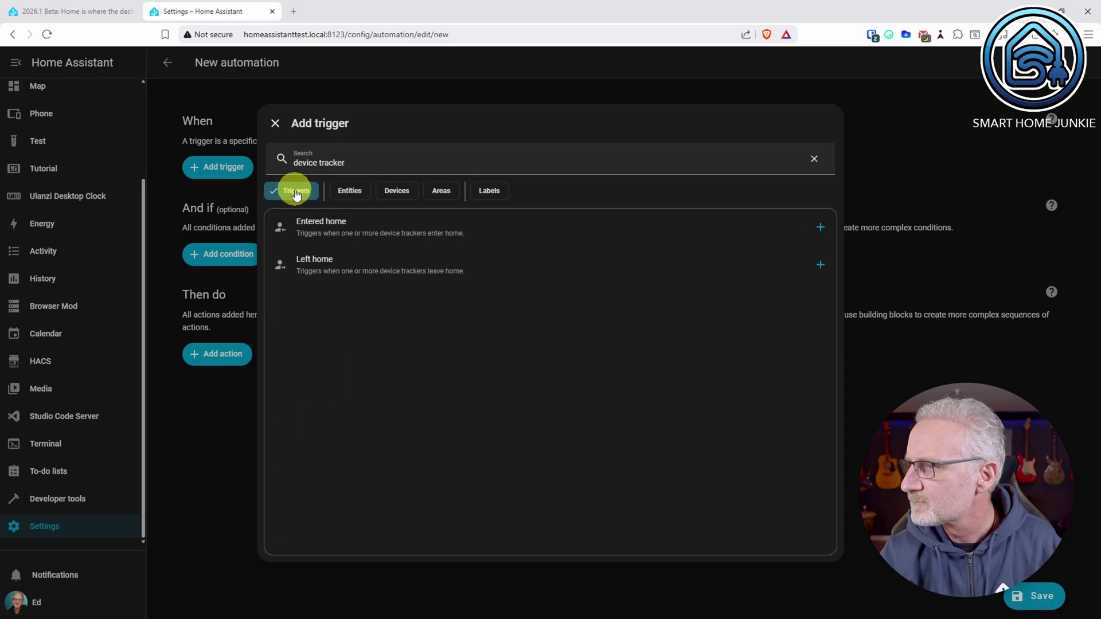
{"action": "left_click", "coordinate": [346, 227]}
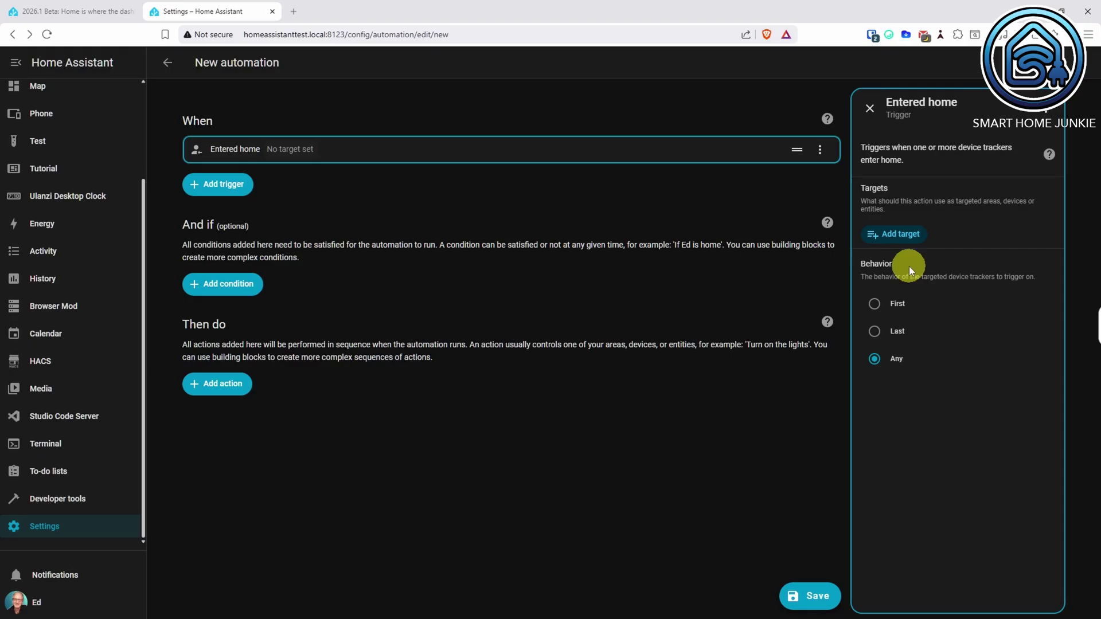
{"action": "left_click", "coordinate": [915, 238]}
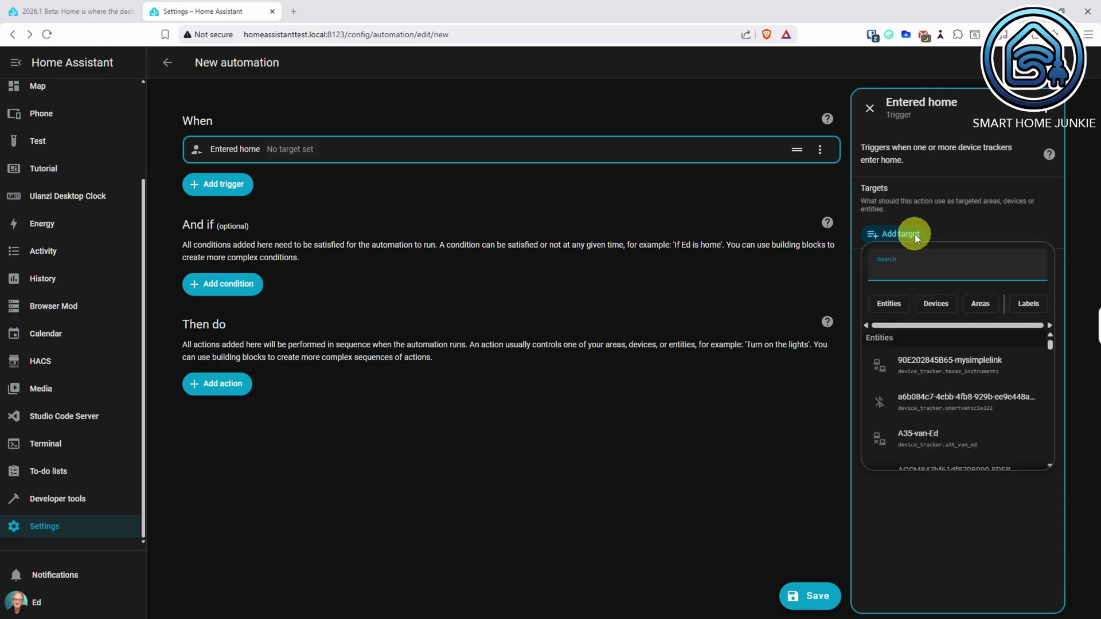
{"action": "type", "text": "ed"}
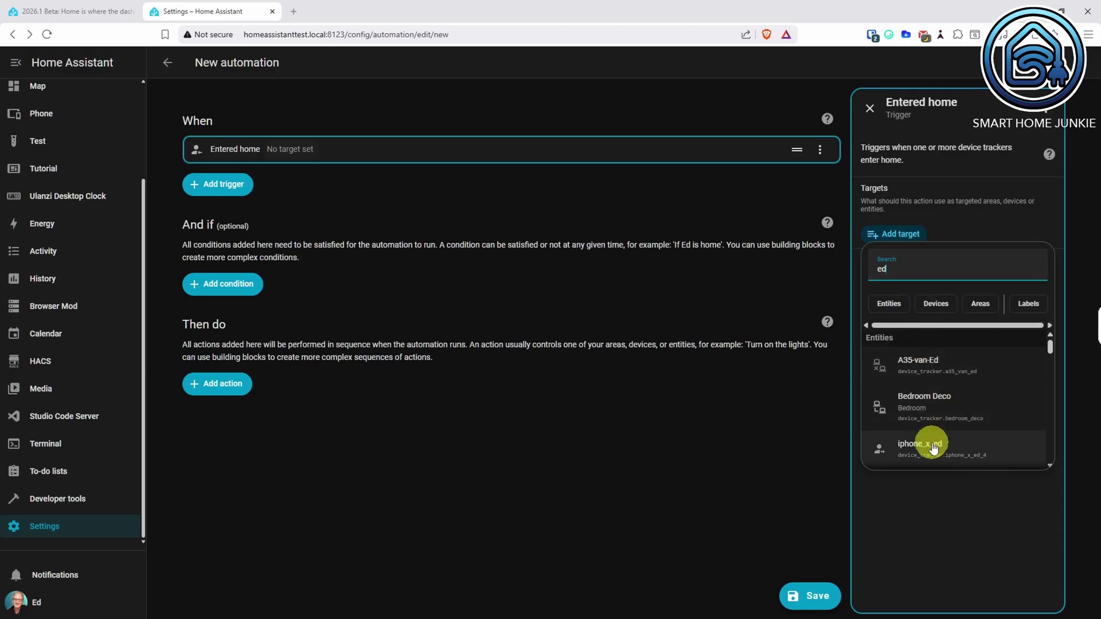
{"action": "left_click", "coordinate": [932, 446]}
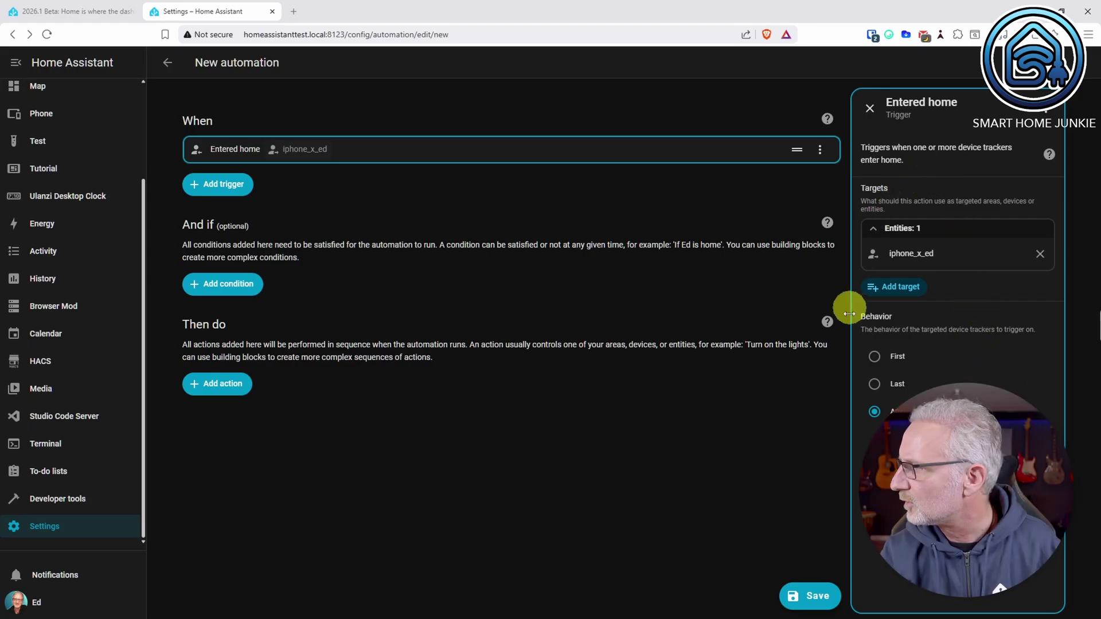
{"action": "left_click", "coordinate": [869, 110]}
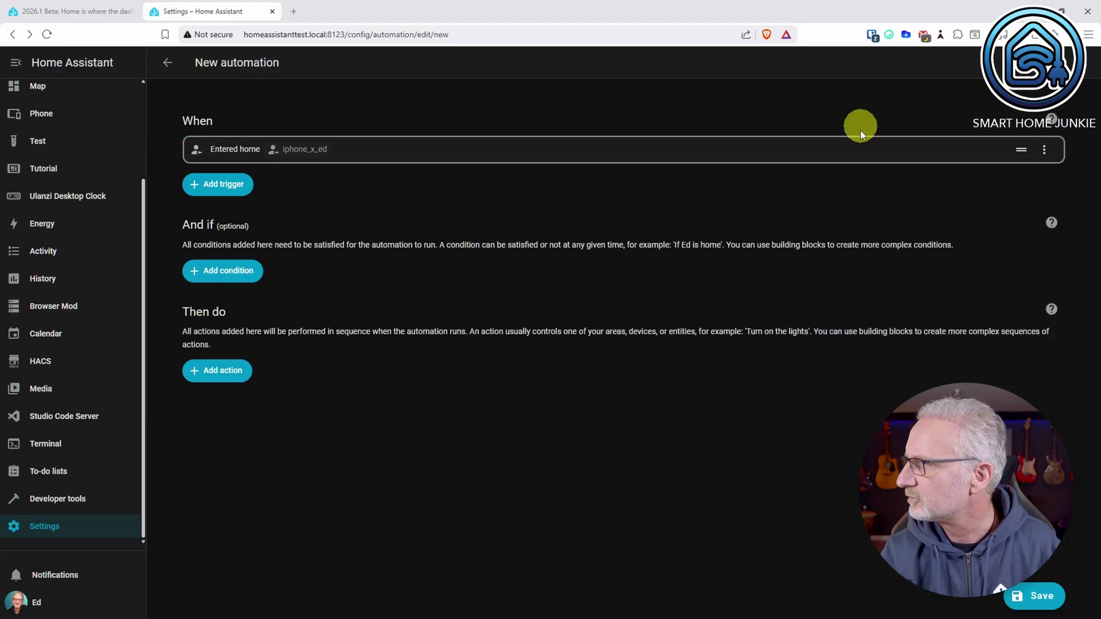
{"action": "left_click", "coordinate": [1044, 150]}
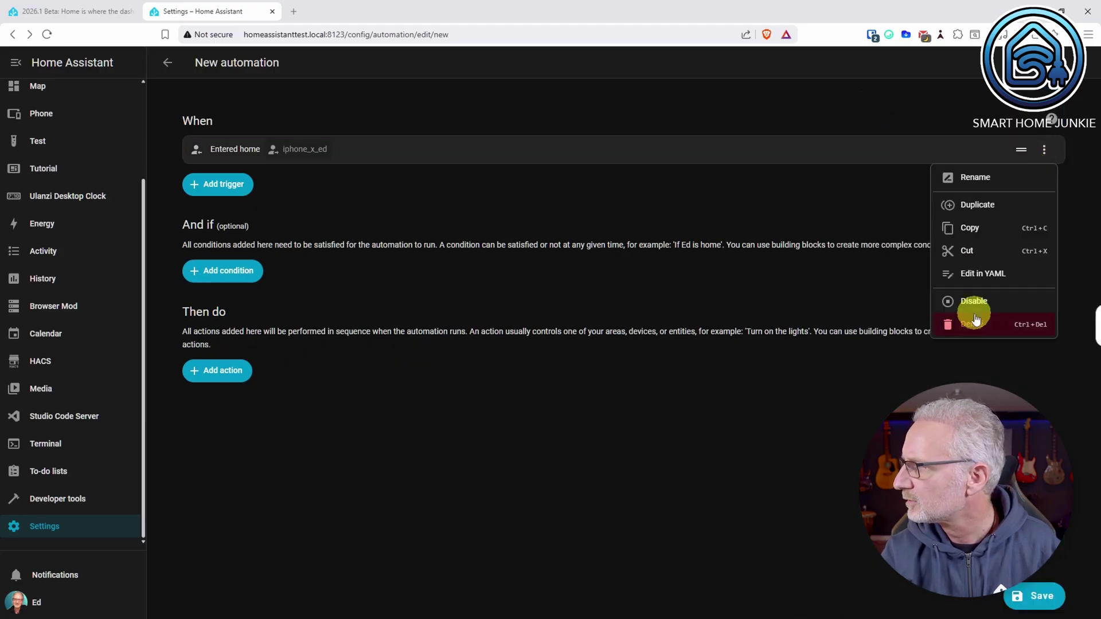
{"action": "left_click", "coordinate": [954, 323]}
Search triggers for 'humidifier' with the Triggers filter, then clear the search.
{"action": "left_click", "coordinate": [207, 170]}
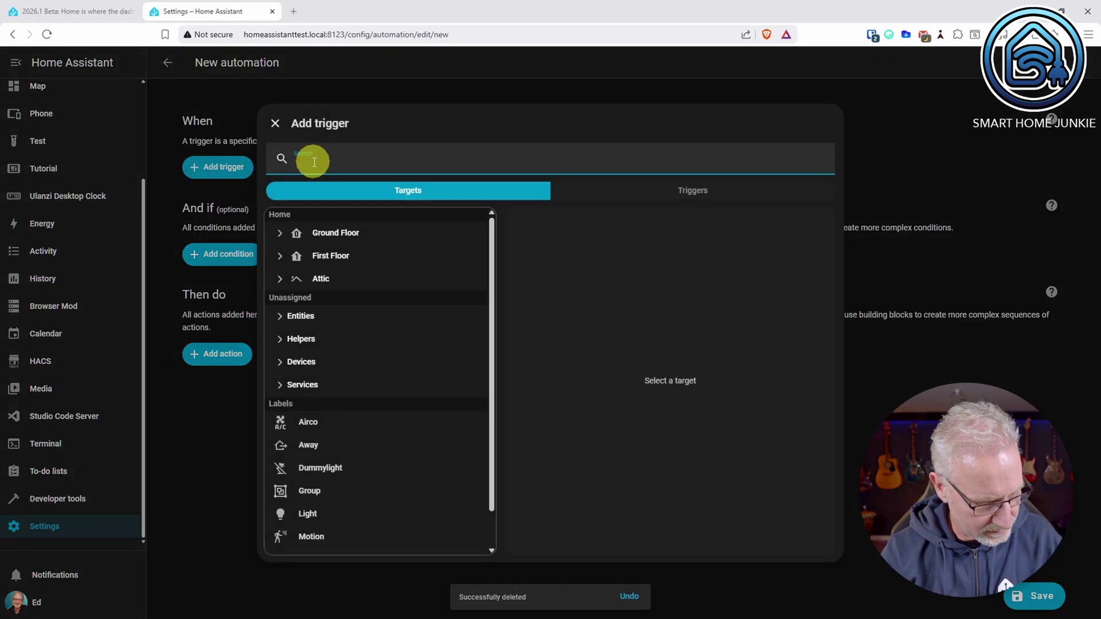
{"action": "type", "text": "humi"}
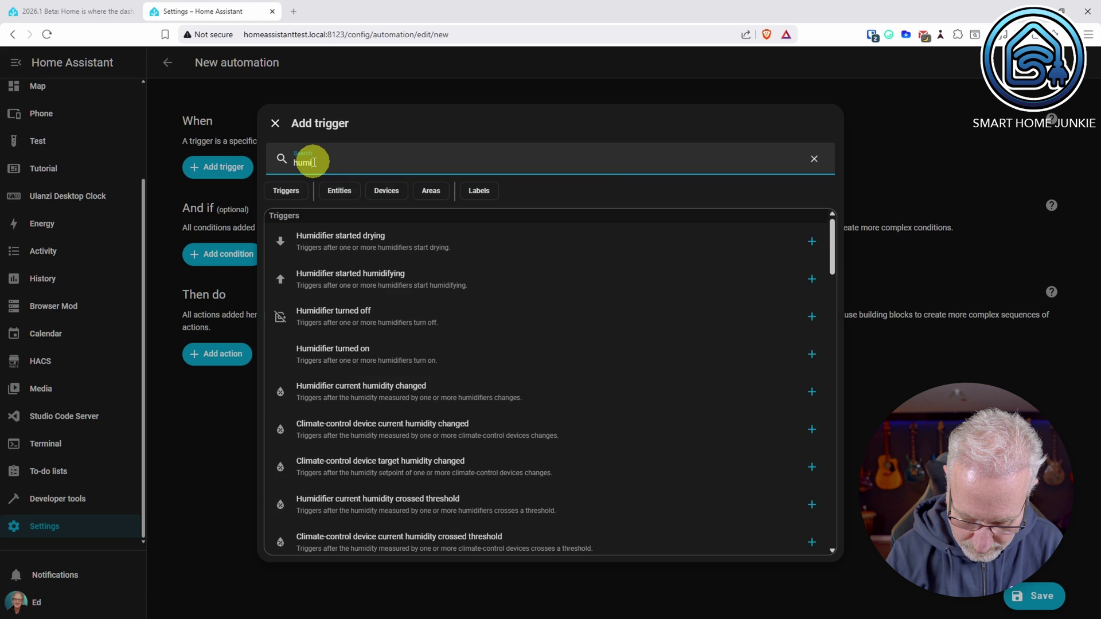
{"action": "type", "text": "difier"}
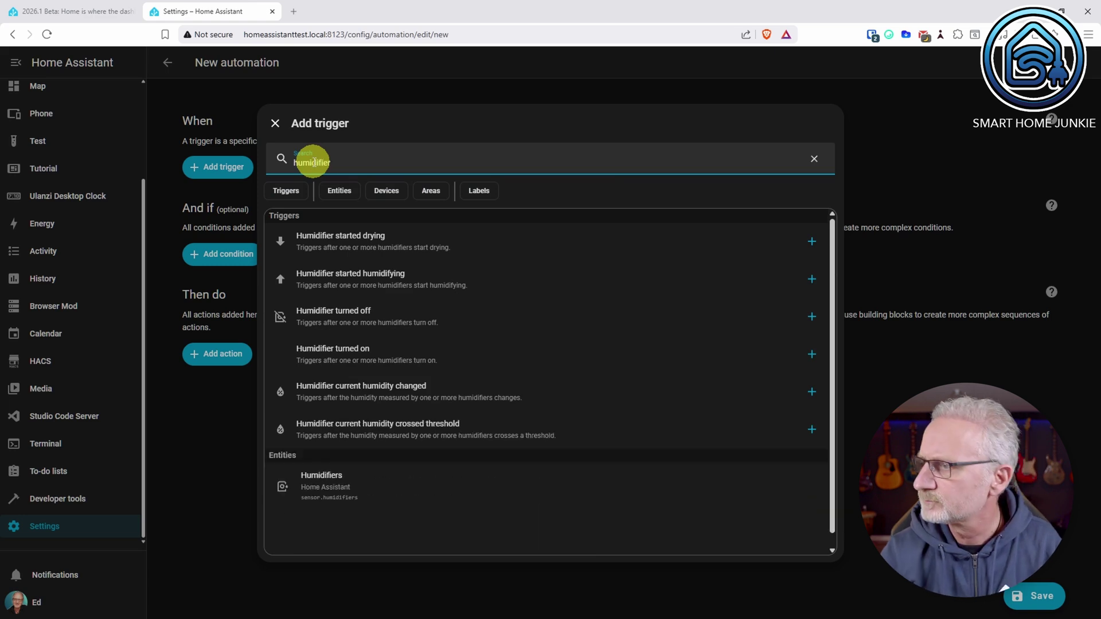
{"action": "left_click", "coordinate": [287, 192]}
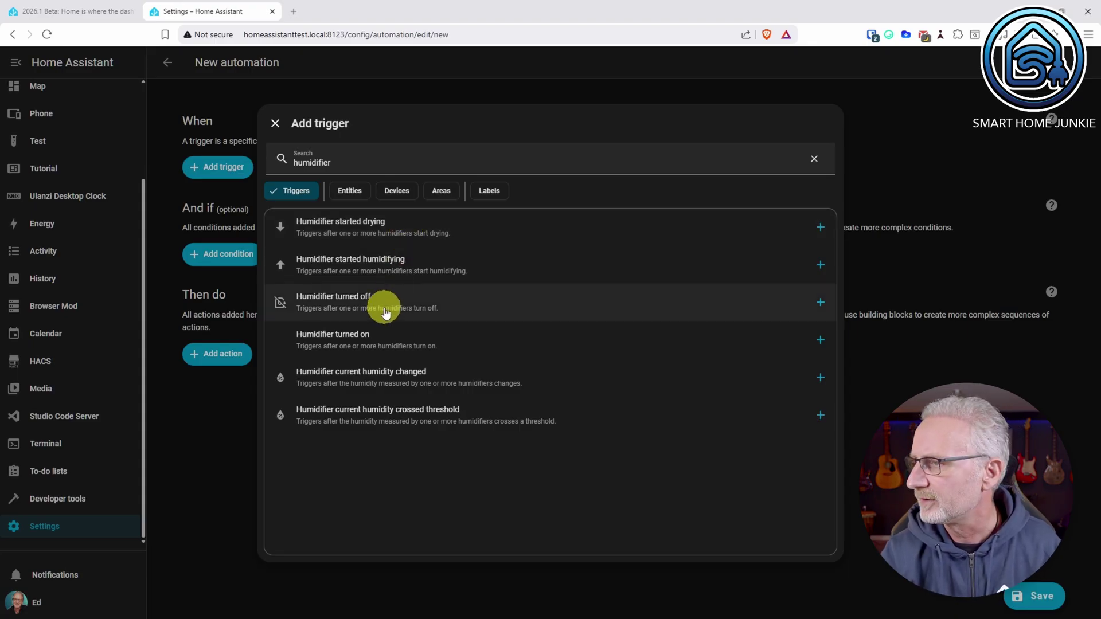
{"action": "left_click", "coordinate": [814, 158]}
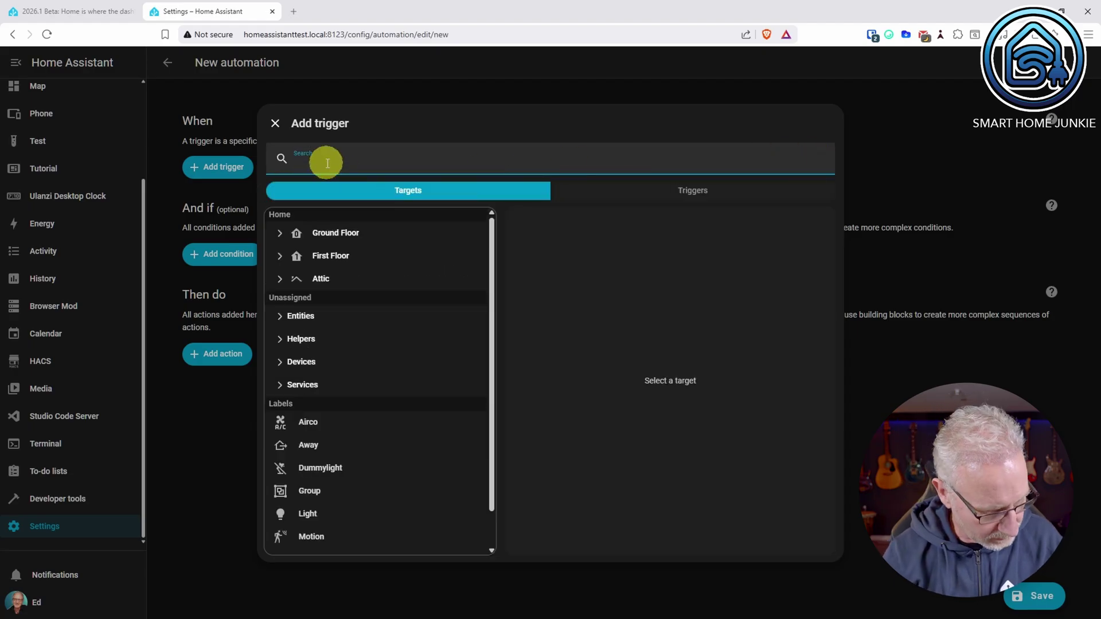
Look up 'light' triggers, then clear the search and close the trigger picker.
{"action": "type", "text": "light"}
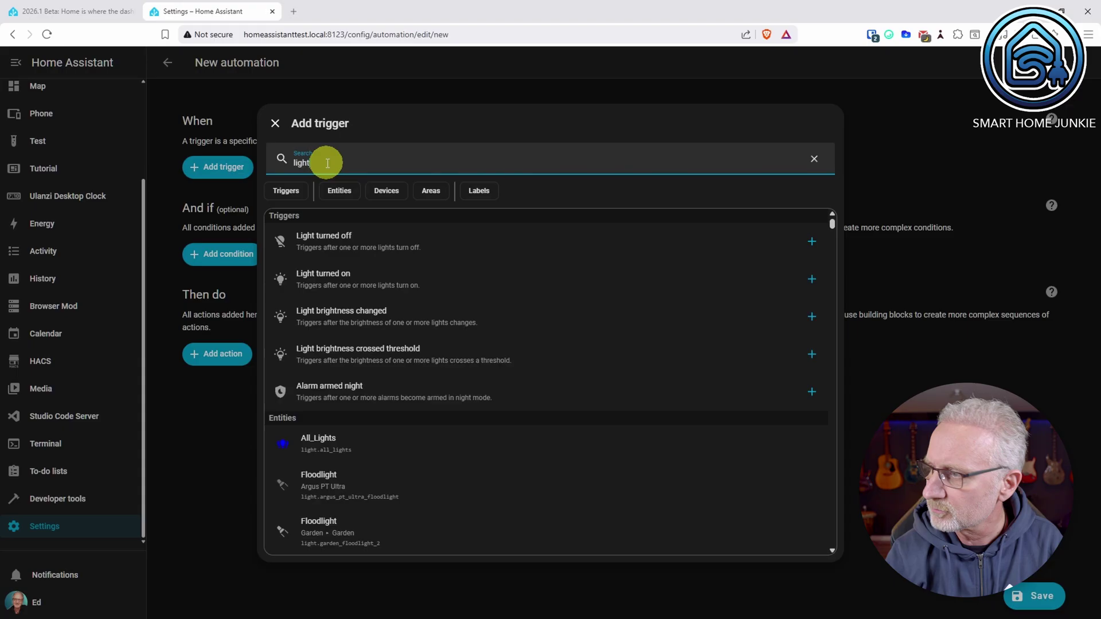
{"action": "left_click", "coordinate": [291, 192]}
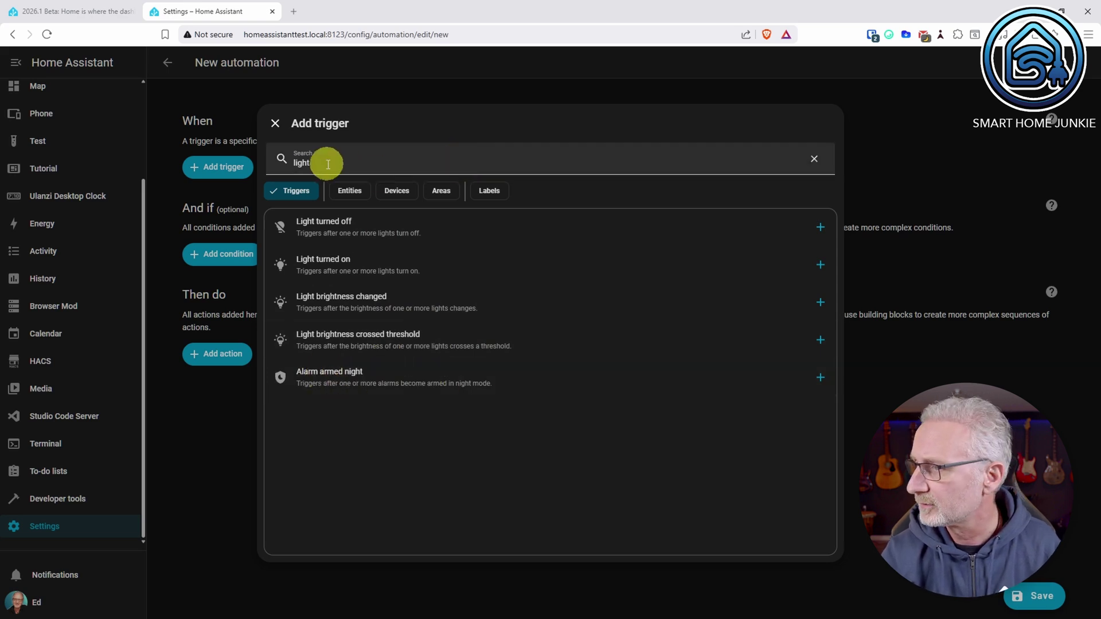
{"action": "left_click_drag", "start_coordinate": [393, 164], "coordinate": [263, 166]}
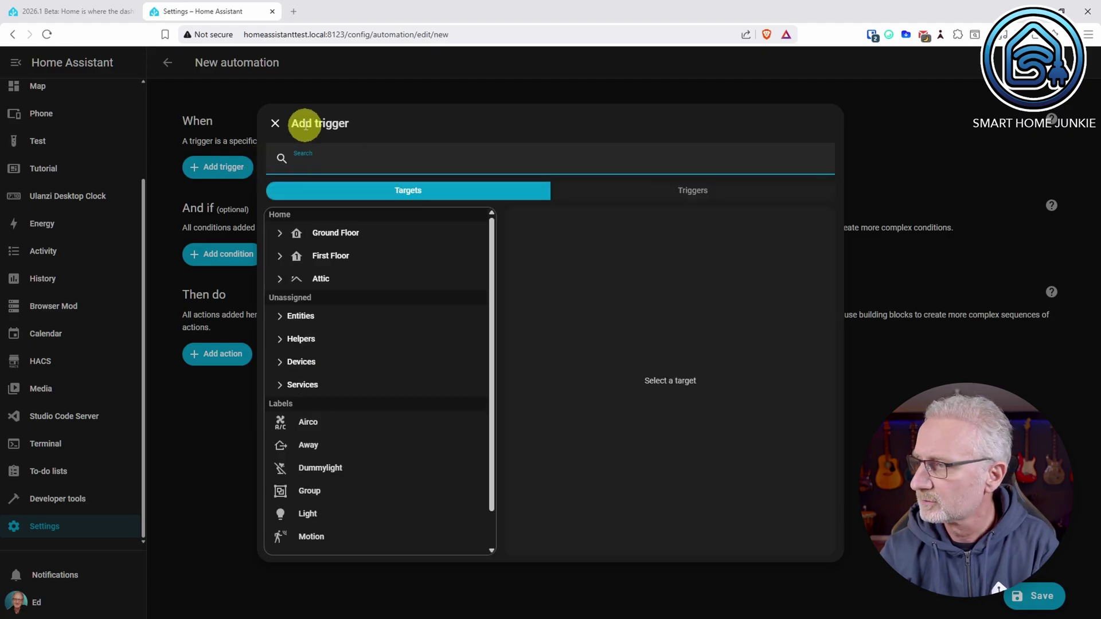
{"action": "left_click", "coordinate": [275, 123]}
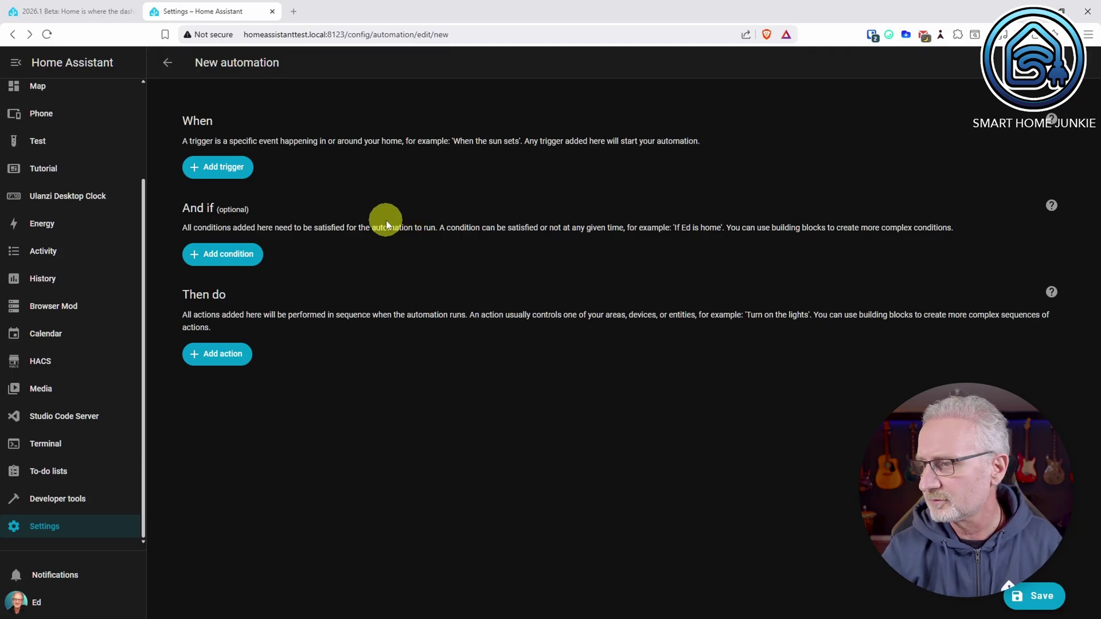
Leave the automation editor for Settings without saving the new automation.
{"action": "left_click", "coordinate": [60, 528]}
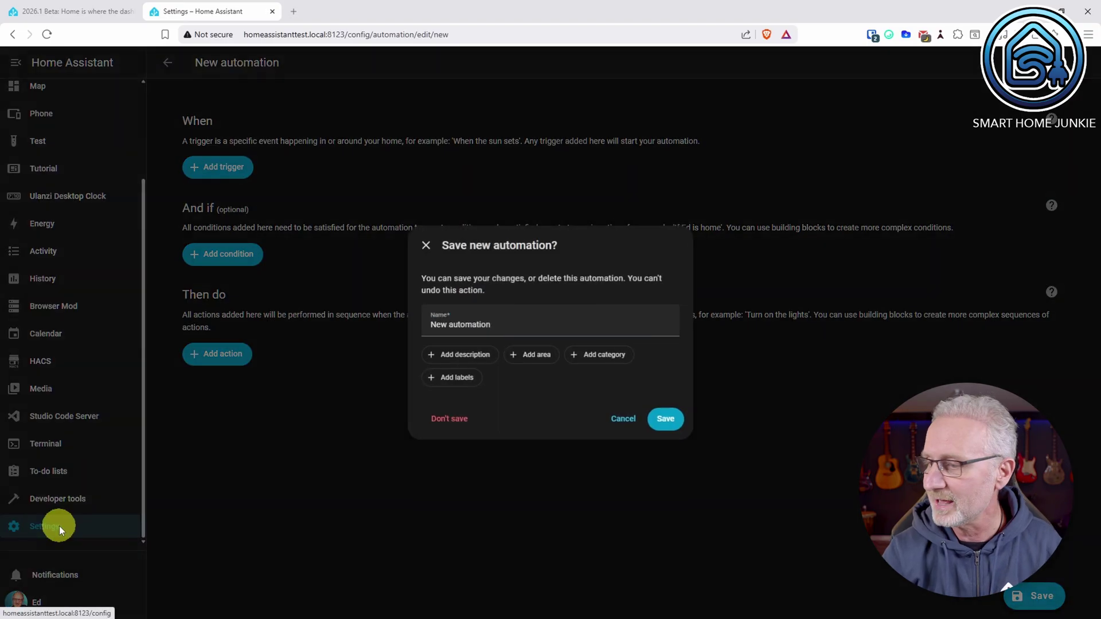
{"action": "left_click", "coordinate": [439, 417]}
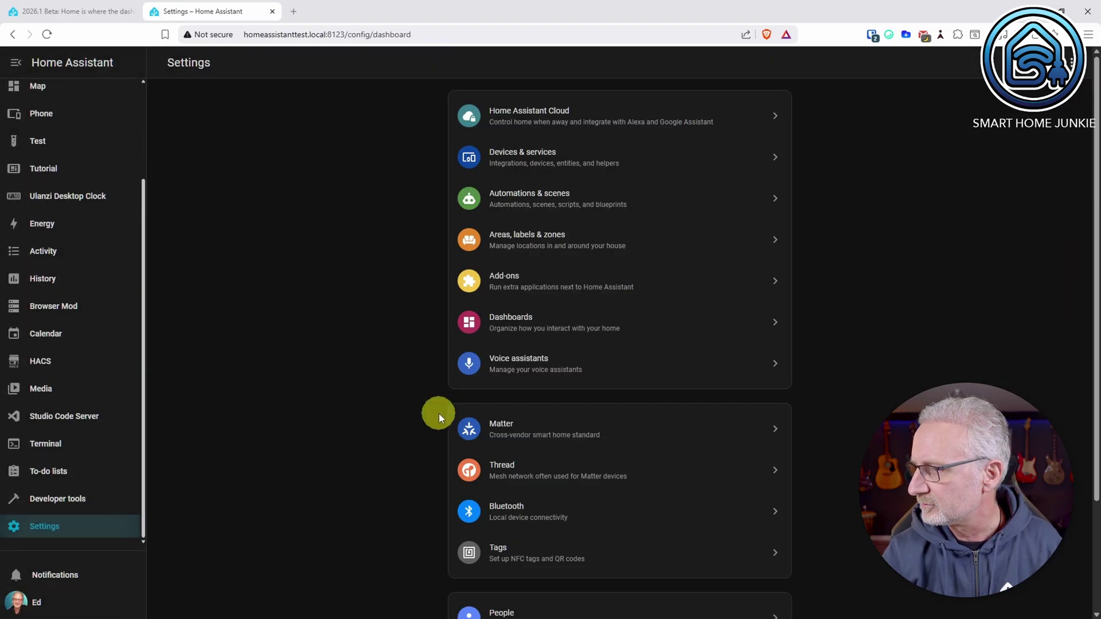
{"action": "scroll", "coordinate": [936, 294], "scroll_direction": "down", "scroll_amount": 2}
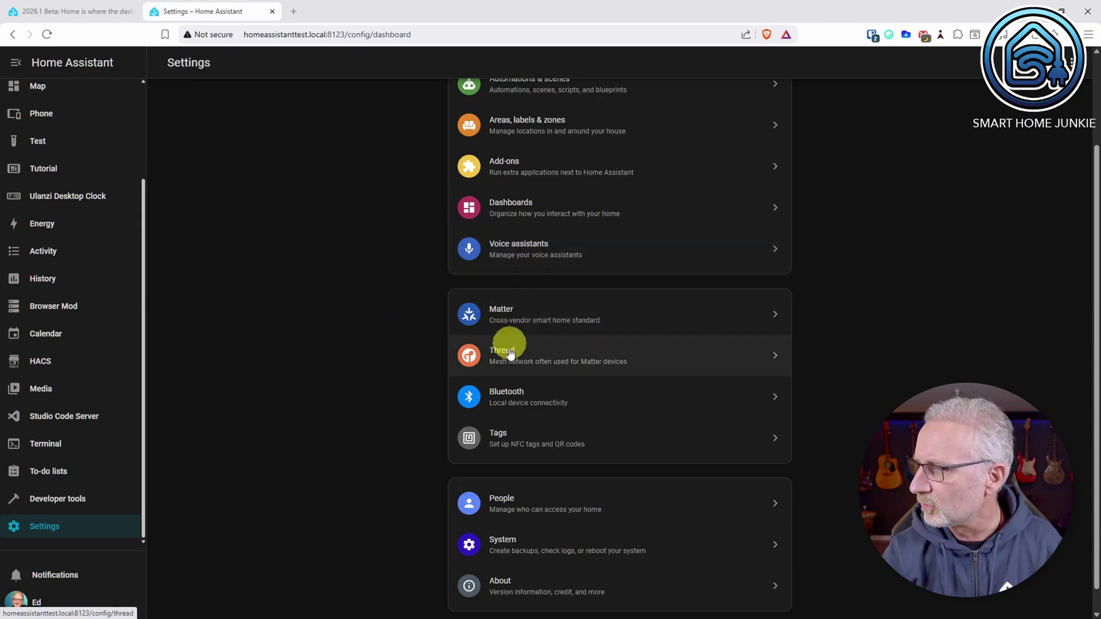
View the Matter, Bluetooth and Tags pages, returning to Settings after each.
{"action": "left_click", "coordinate": [503, 313]}
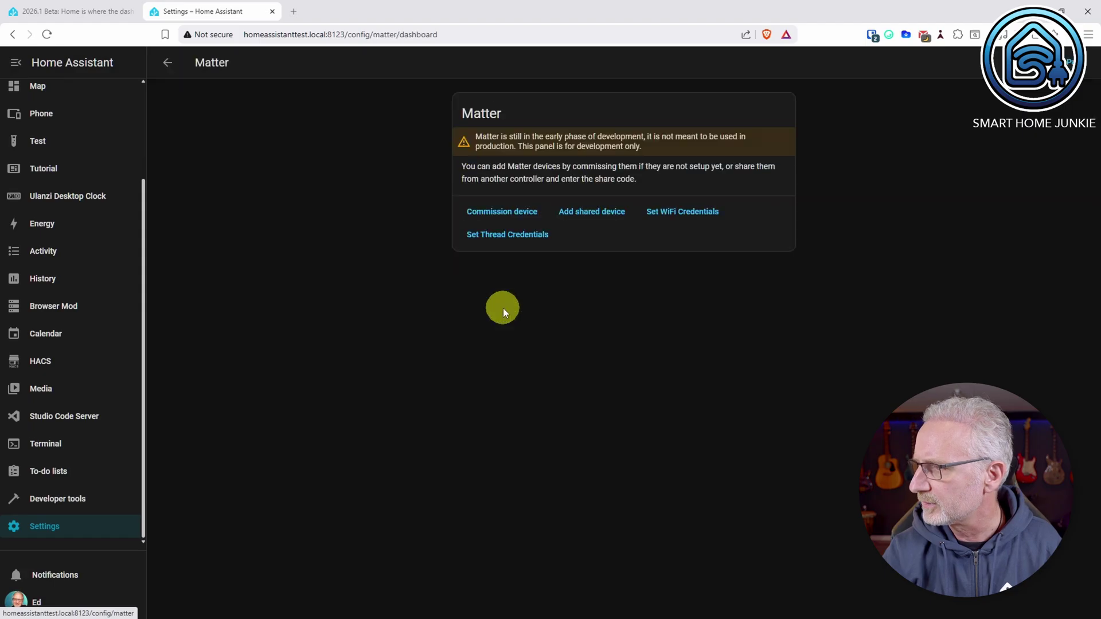
{"action": "left_click", "coordinate": [169, 61]}
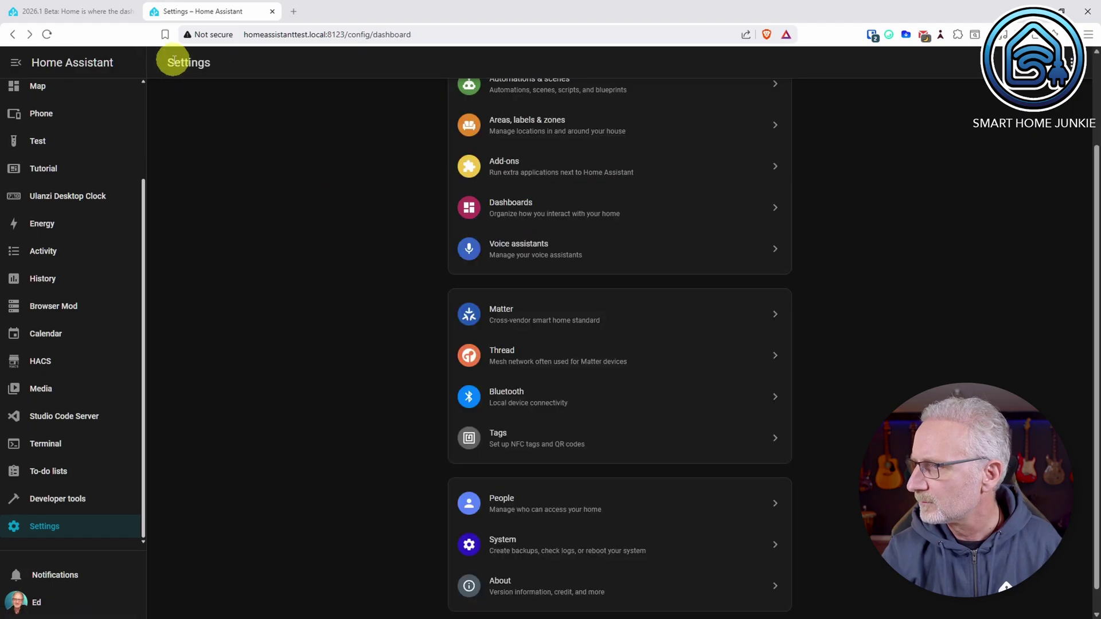
{"action": "left_click", "coordinate": [528, 396]}
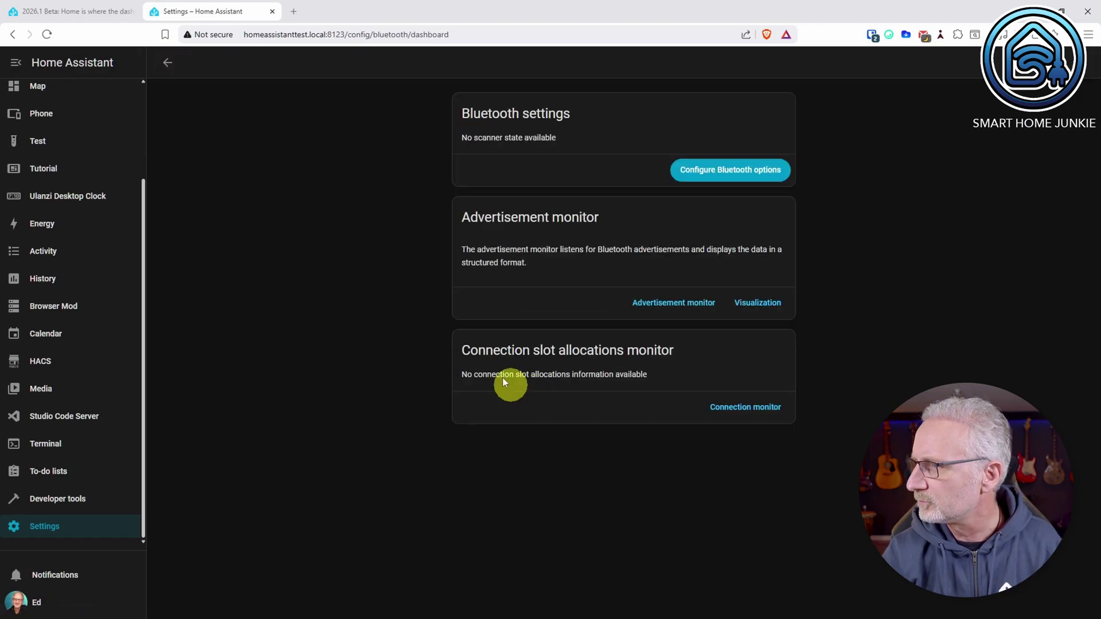
{"action": "left_click", "coordinate": [167, 62]}
{"action": "left_click", "coordinate": [507, 441]}
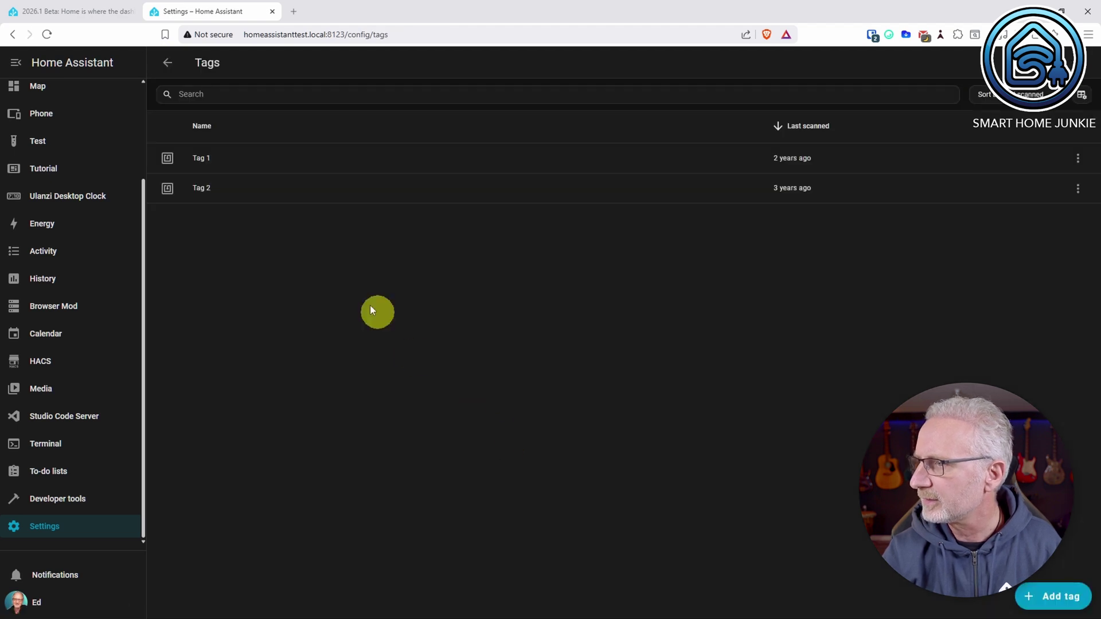
{"action": "left_click", "coordinate": [167, 62]}
{"action": "left_click", "coordinate": [196, 161]}
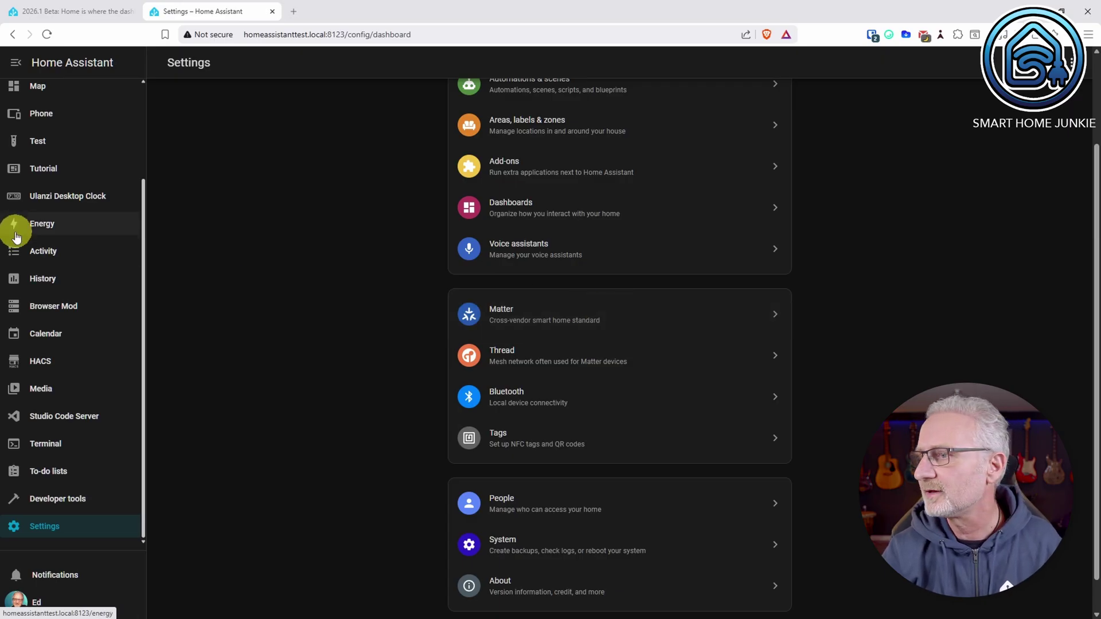
On the Energy dashboard, switch the date to Dec 29, 2025, then back to Today.
{"action": "left_click", "coordinate": [35, 230]}
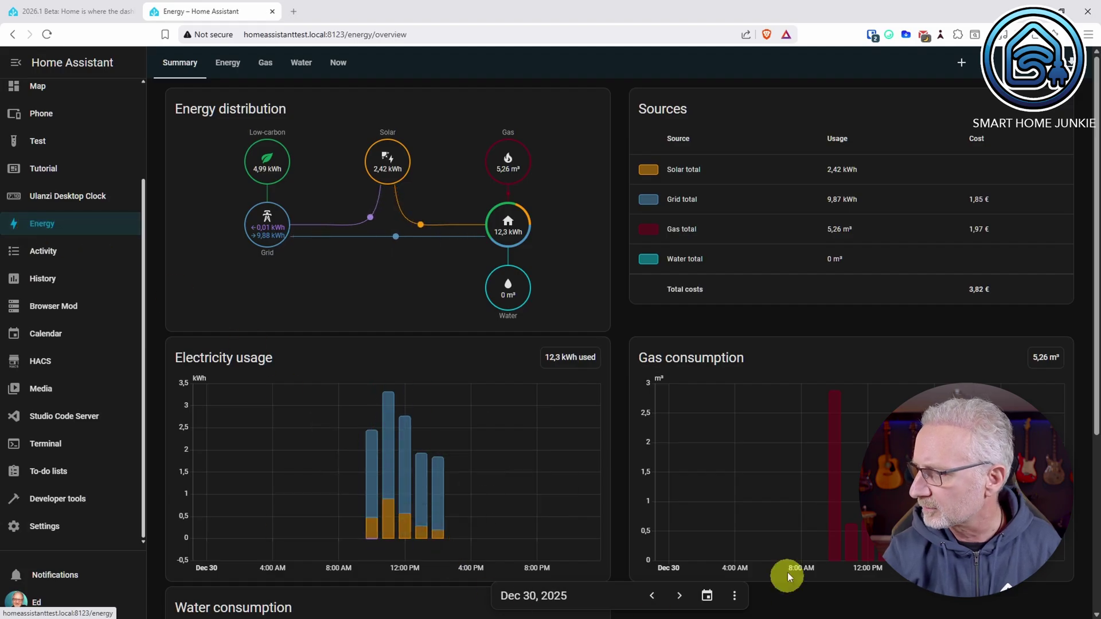
{"action": "scroll", "coordinate": [801, 569], "scroll_direction": "down", "scroll_amount": 5}
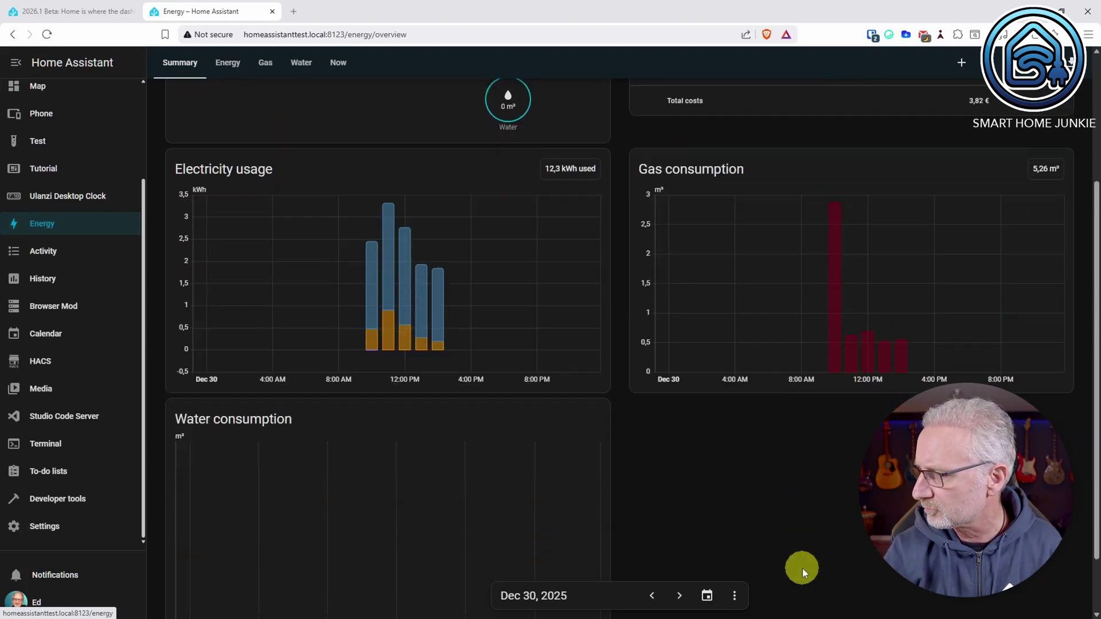
{"action": "scroll", "coordinate": [803, 569], "scroll_direction": "up", "scroll_amount": 5}
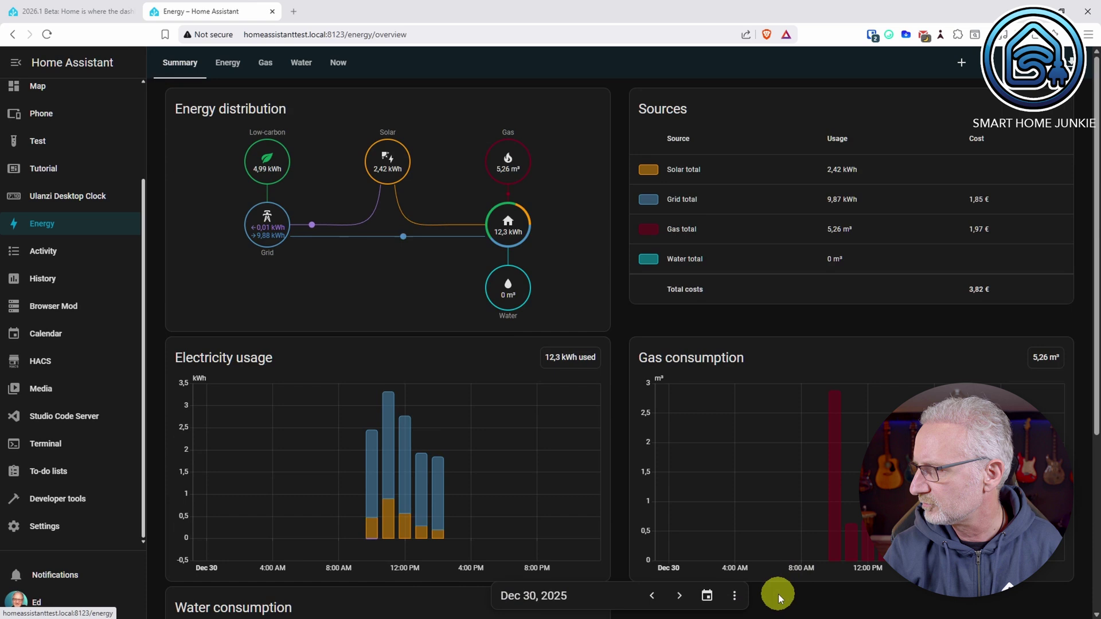
{"action": "left_click", "coordinate": [706, 595]}
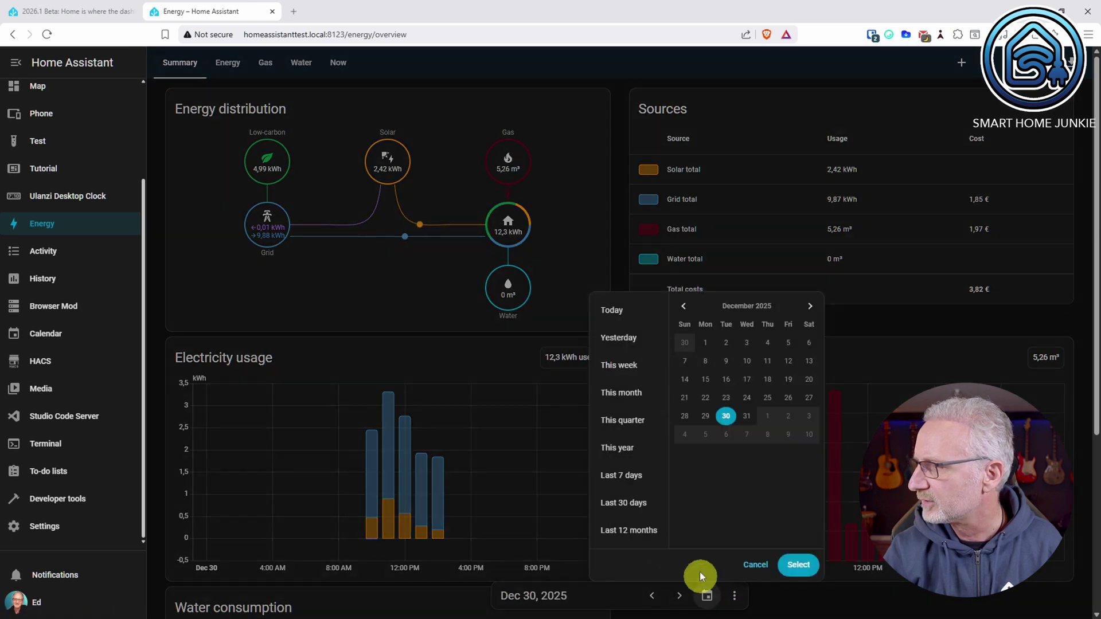
{"action": "left_click", "coordinate": [627, 340]}
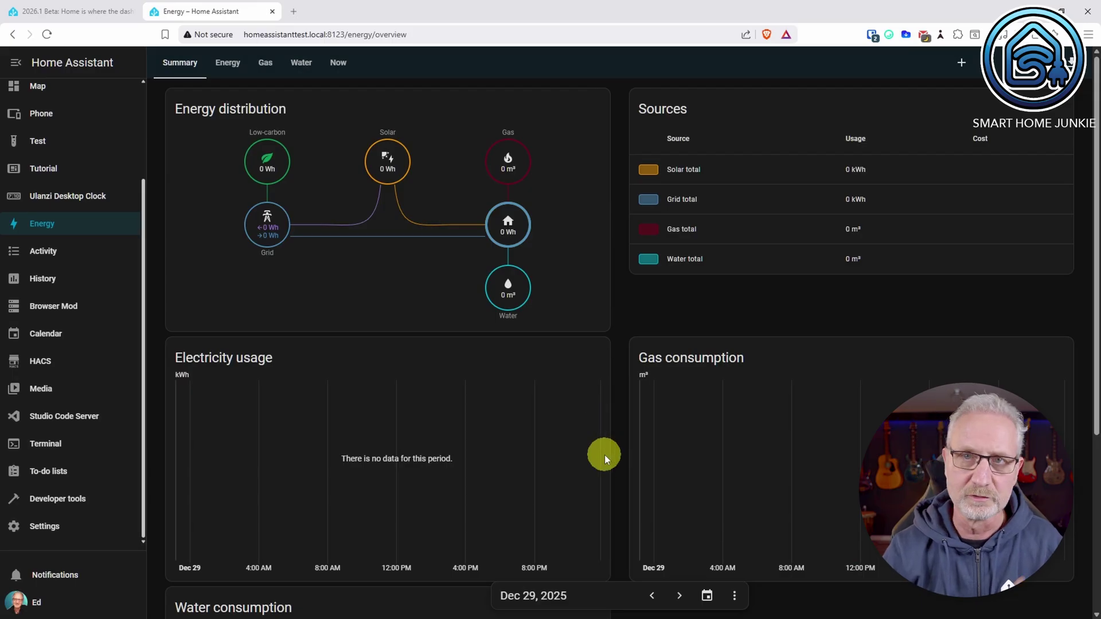
{"action": "left_click", "coordinate": [708, 597]}
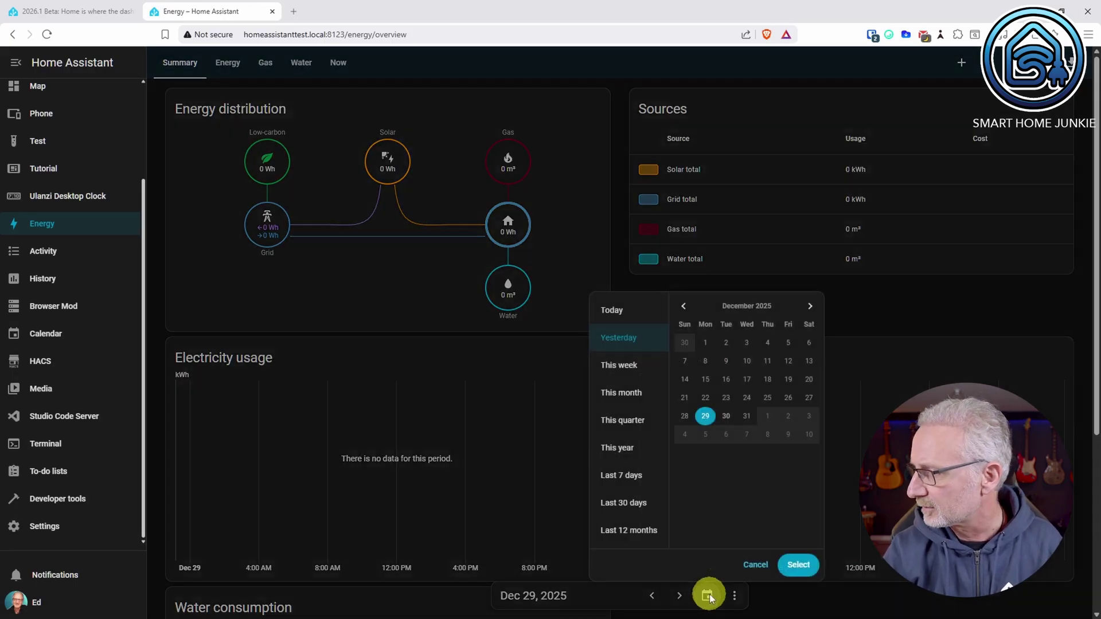
{"action": "left_click", "coordinate": [608, 310]}
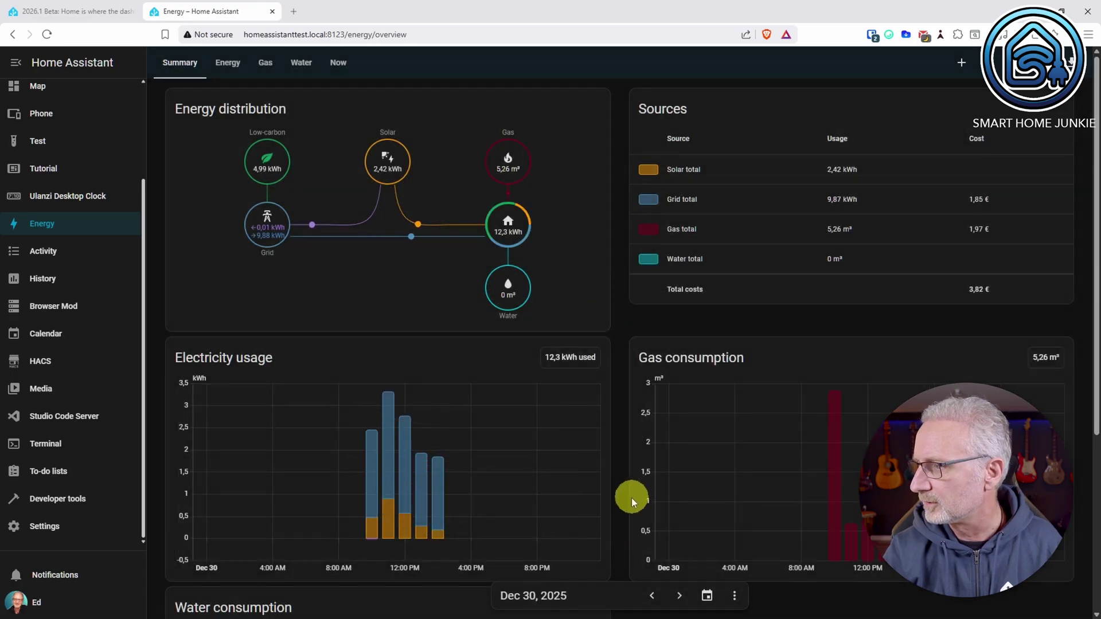
{"action": "scroll", "coordinate": [625, 505], "scroll_direction": "down", "scroll_amount": 5}
{"action": "scroll", "coordinate": [625, 504], "scroll_direction": "up", "scroll_amount": 4}
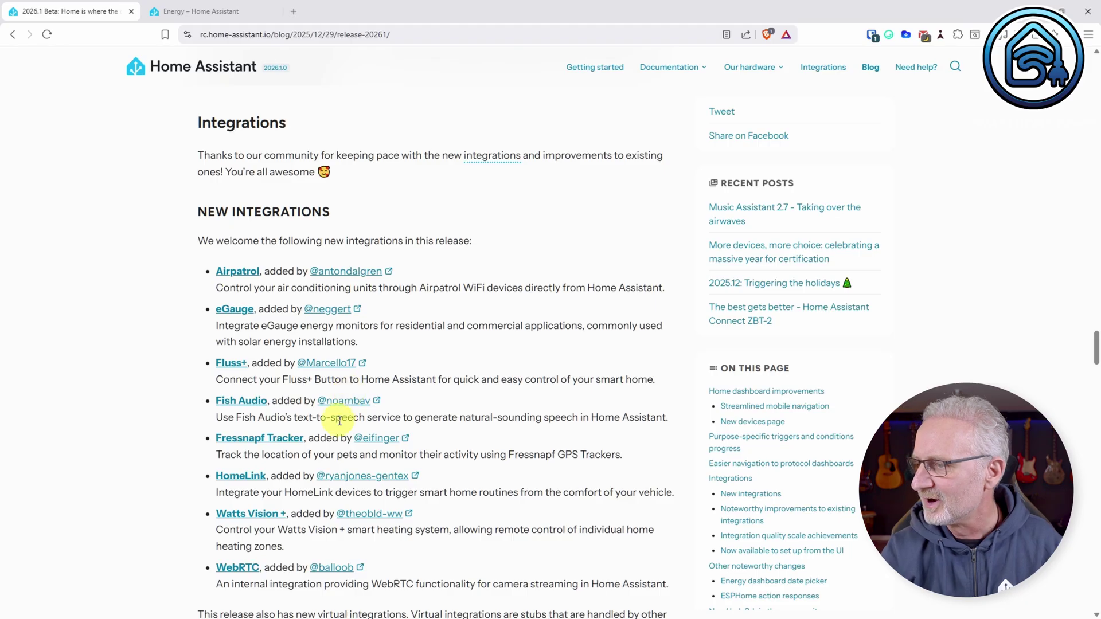
Scroll the 2026.1 release notes from New integrations down to Other noteworthy changes.
{"action": "scroll", "coordinate": [339, 422], "scroll_direction": "down", "scroll_amount": 2}
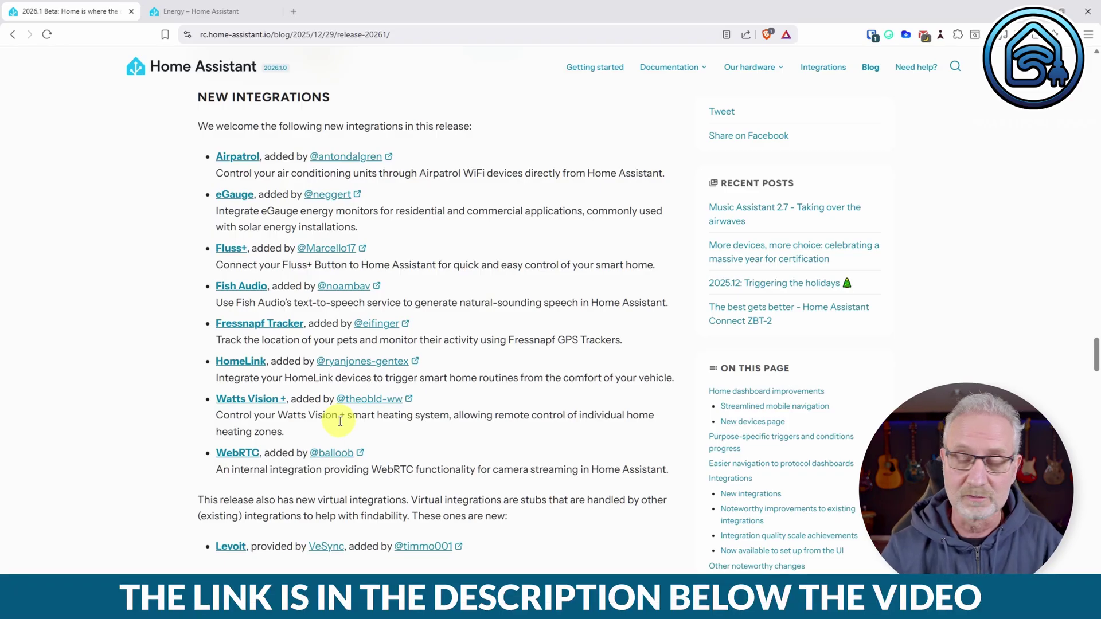
{"action": "scroll", "coordinate": [340, 421], "scroll_direction": "down", "scroll_amount": 6}
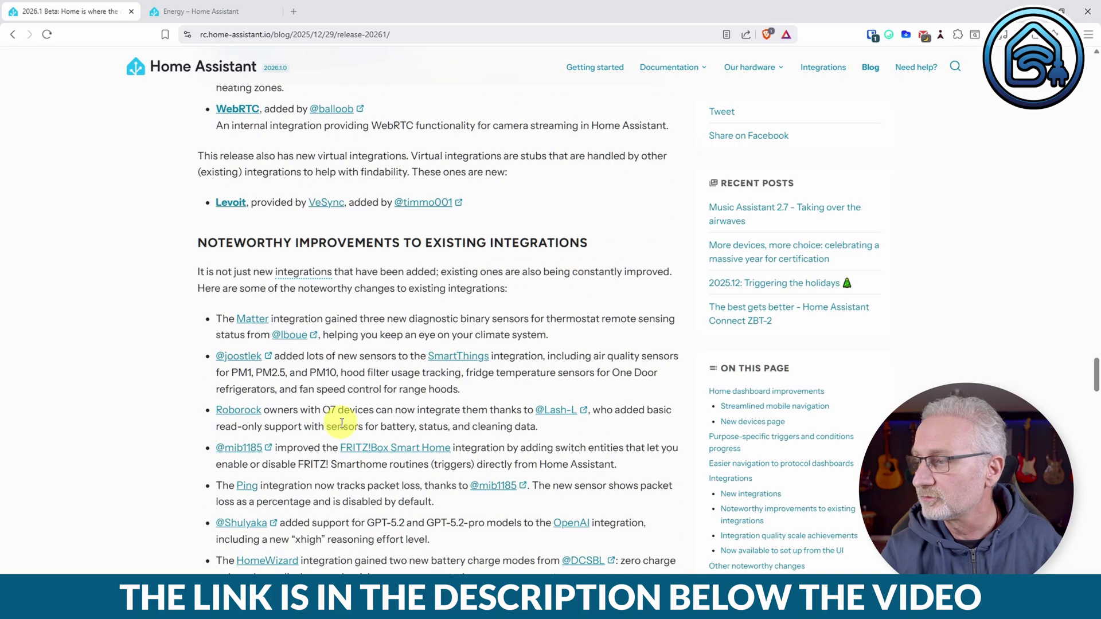
{"action": "scroll", "coordinate": [342, 424], "scroll_direction": "down", "scroll_amount": 3}
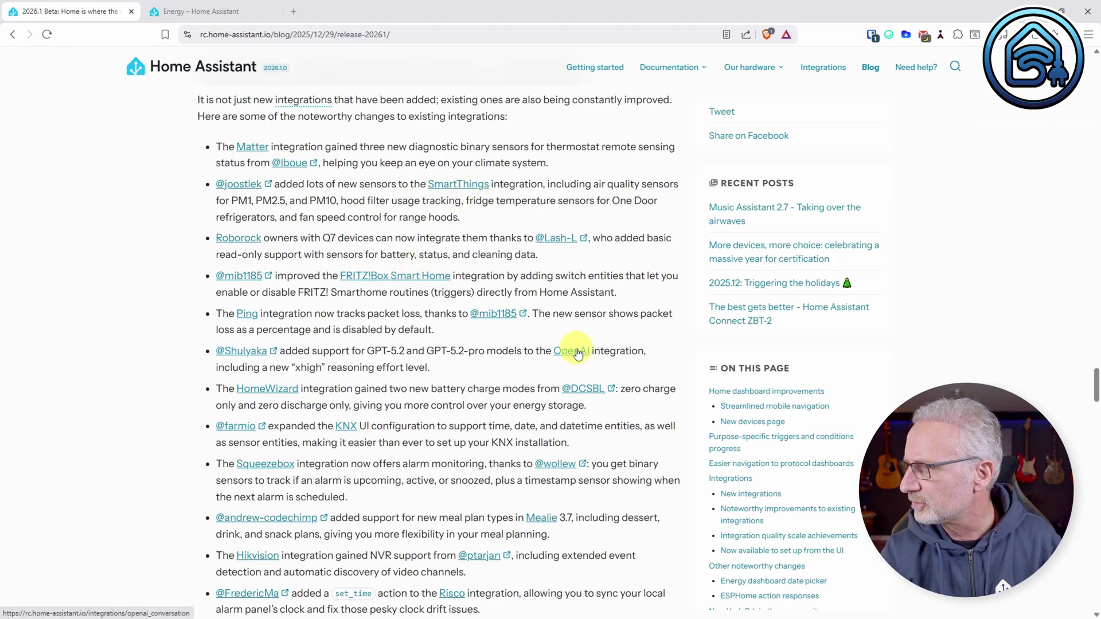
{"action": "scroll", "coordinate": [499, 368], "scroll_direction": "down", "scroll_amount": 2}
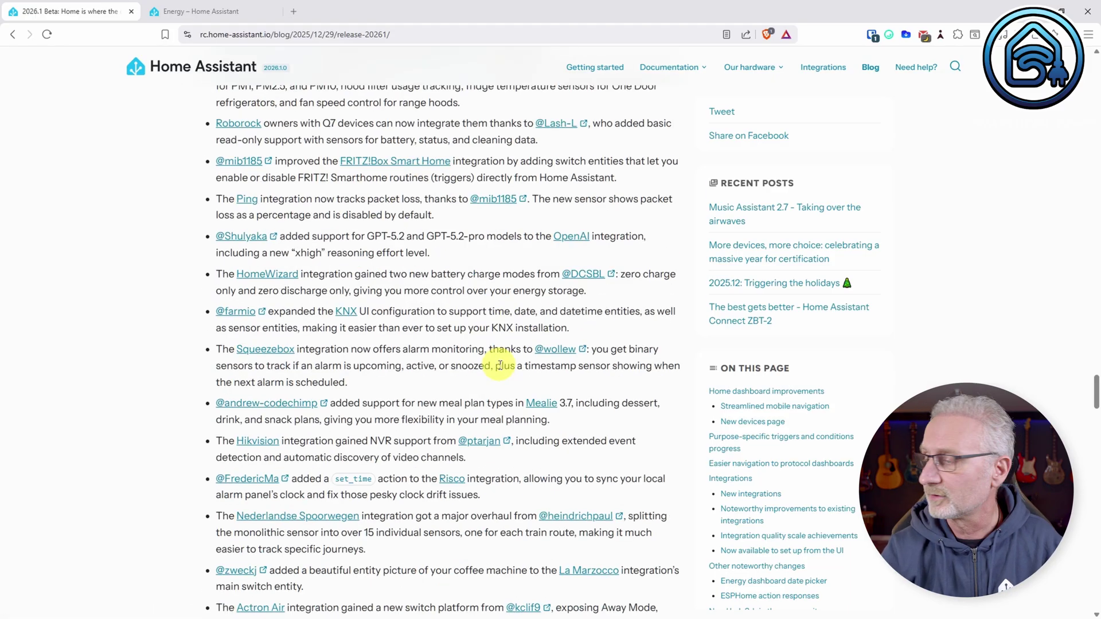
{"action": "scroll", "coordinate": [498, 365], "scroll_direction": "down", "scroll_amount": 9}
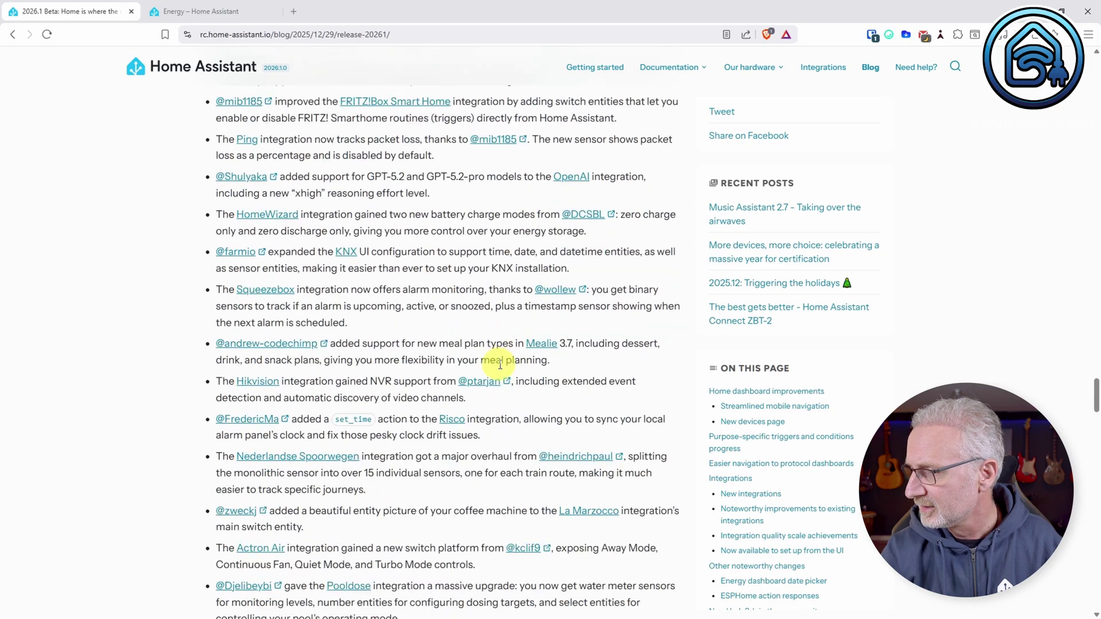
{"action": "scroll", "coordinate": [500, 370], "scroll_direction": "down", "scroll_amount": 15}
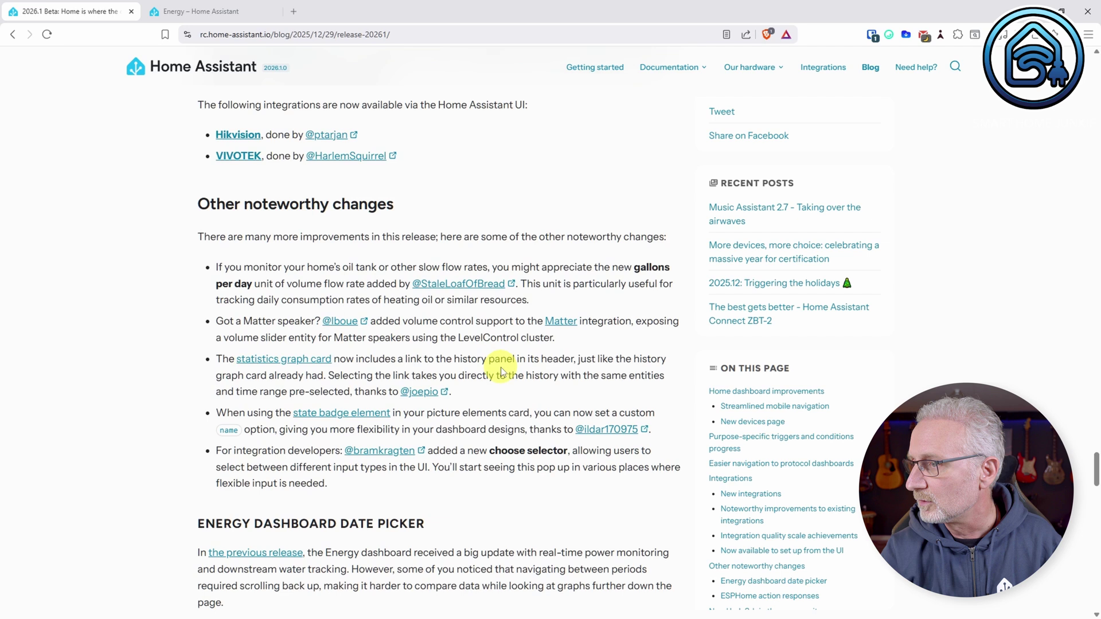
{"action": "scroll", "coordinate": [500, 367], "scroll_direction": "down", "scroll_amount": 1}
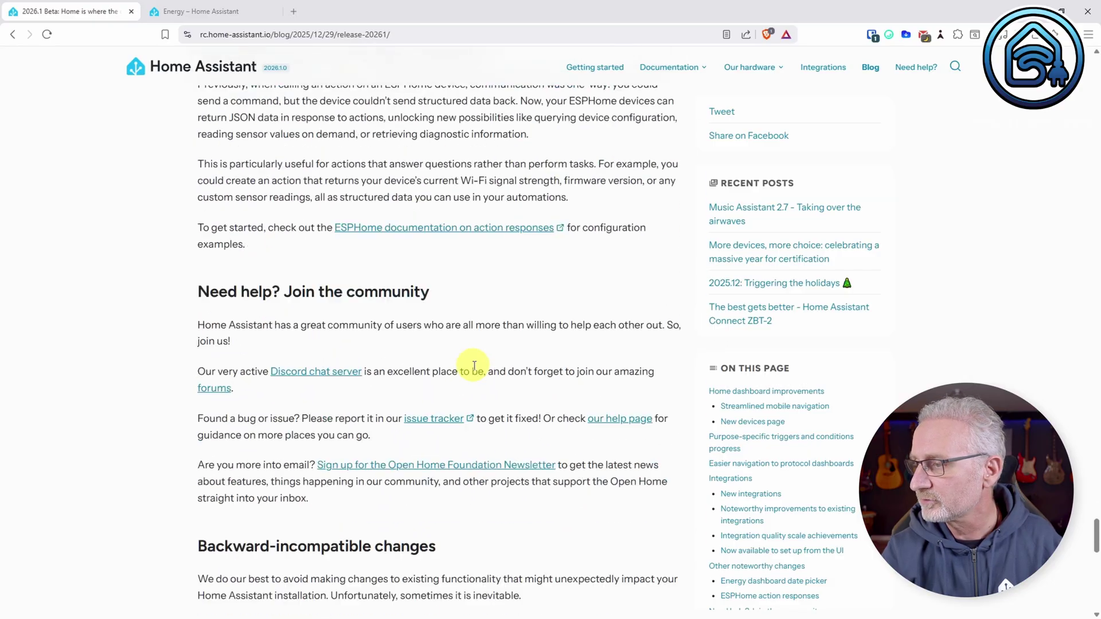
{"action": "scroll", "coordinate": [473, 366], "scroll_direction": "down", "scroll_amount": 4}
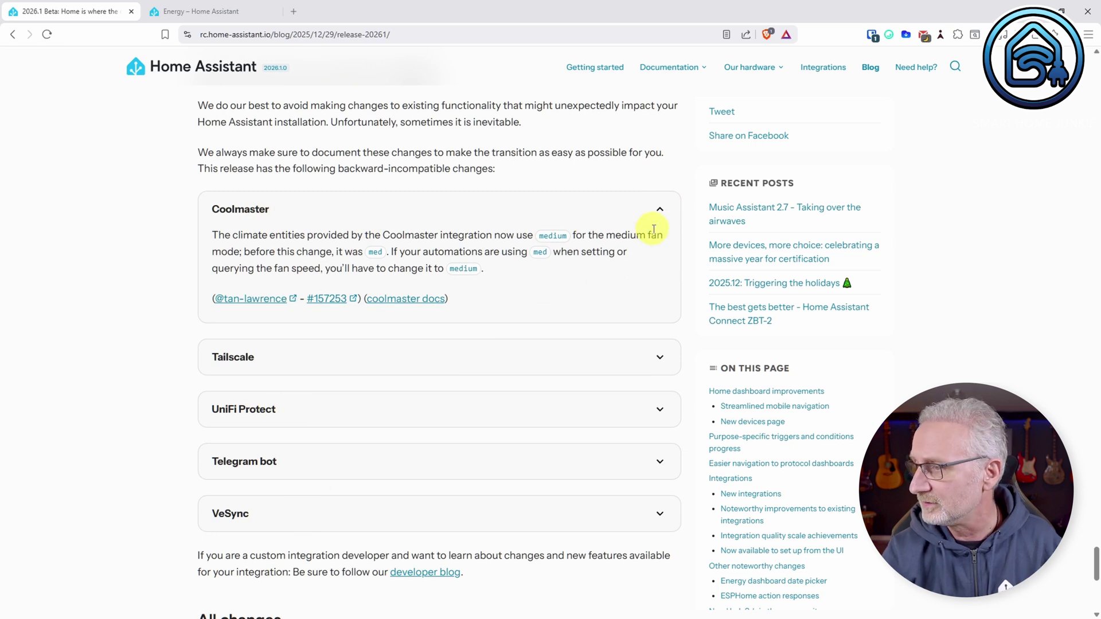
Scroll to Backward-incompatible changes and expand, then collapse, the Tailscale entry.
{"action": "left_click", "coordinate": [659, 361]}
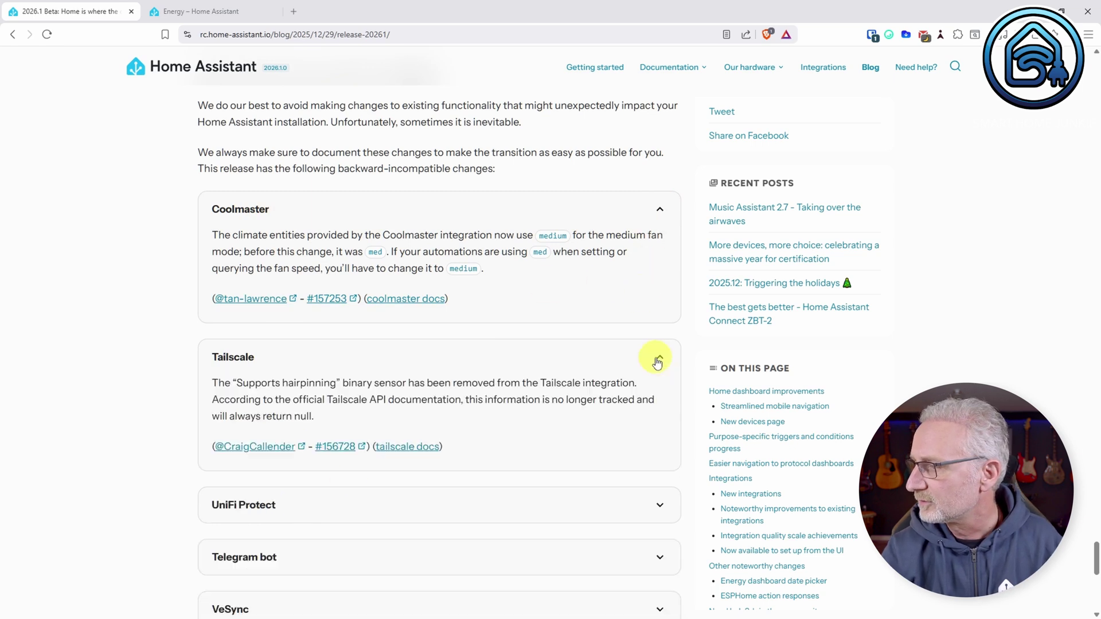
{"action": "left_click", "coordinate": [656, 359]}
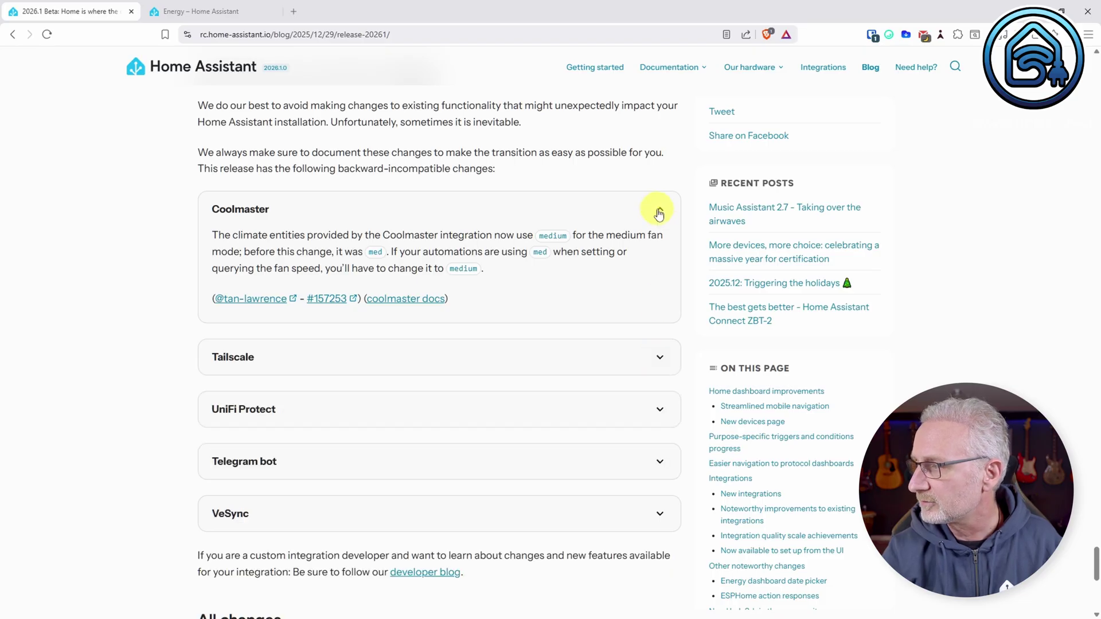